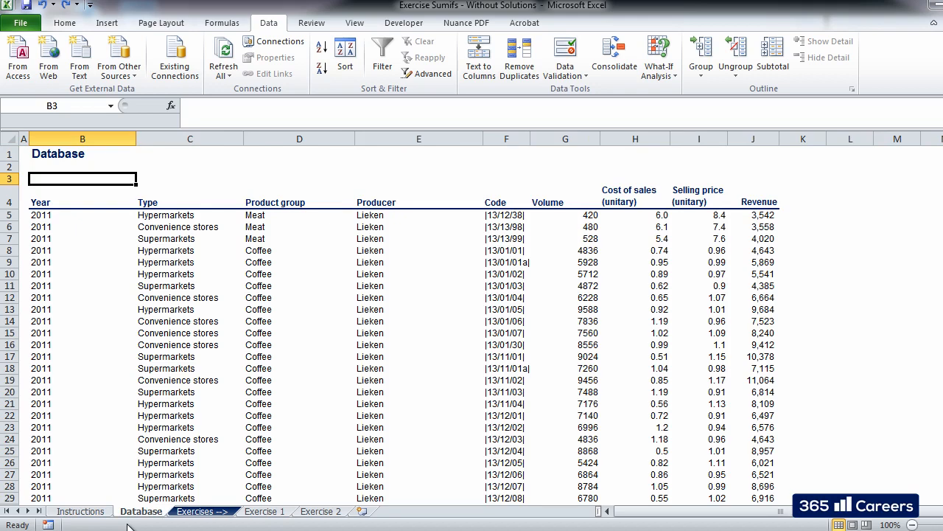
- Look over the empty tables on the Exercise 1 and Exercise 2 sheets
key(ctrl+Page_Down)
key(ctrl+Page_Down)
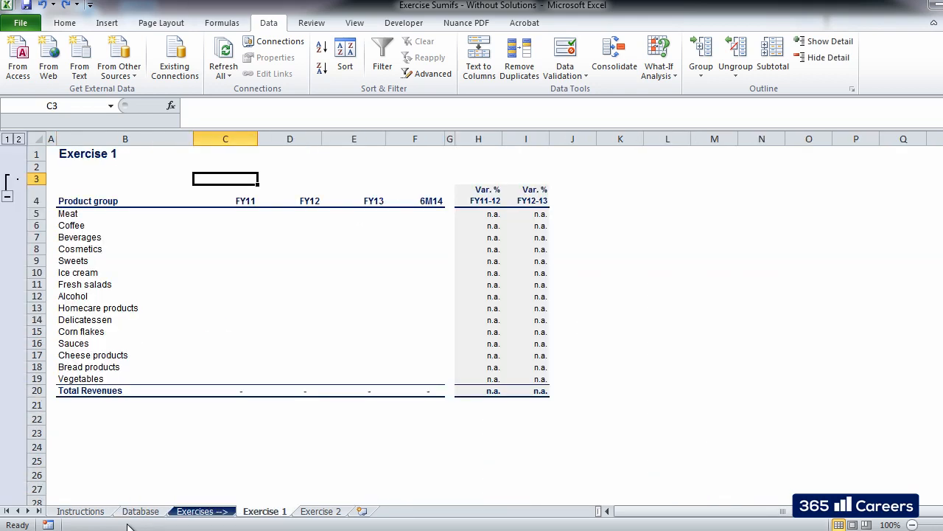
key(ctrl+Page_Down)
key(ctrl+Page_Up)
key(ctrl+Page_Down)
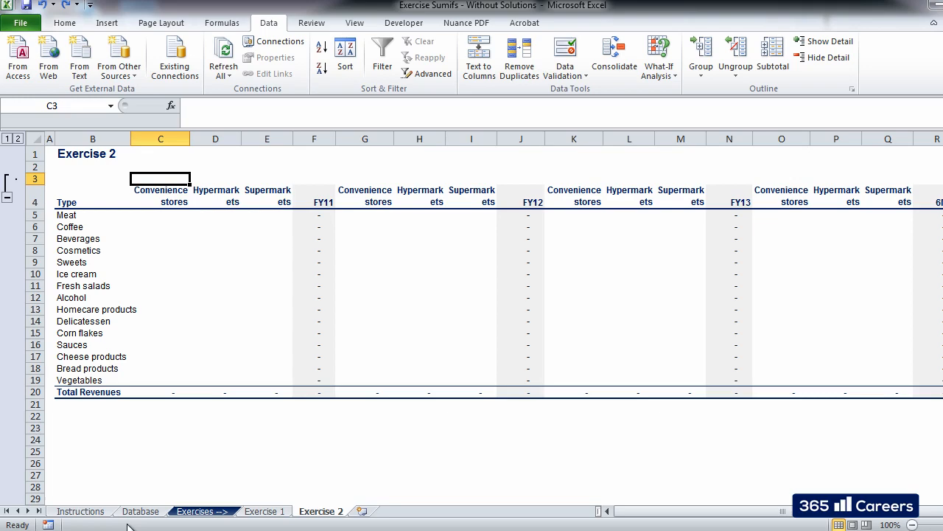
- Return to the Database sheet and examine the Type column down to its last record and back up to the headers
key(ctrl+Page_Up)
key(ctrl+Page_Up)
key(ctrl+Page_Up)
key(Down)
key(Down)
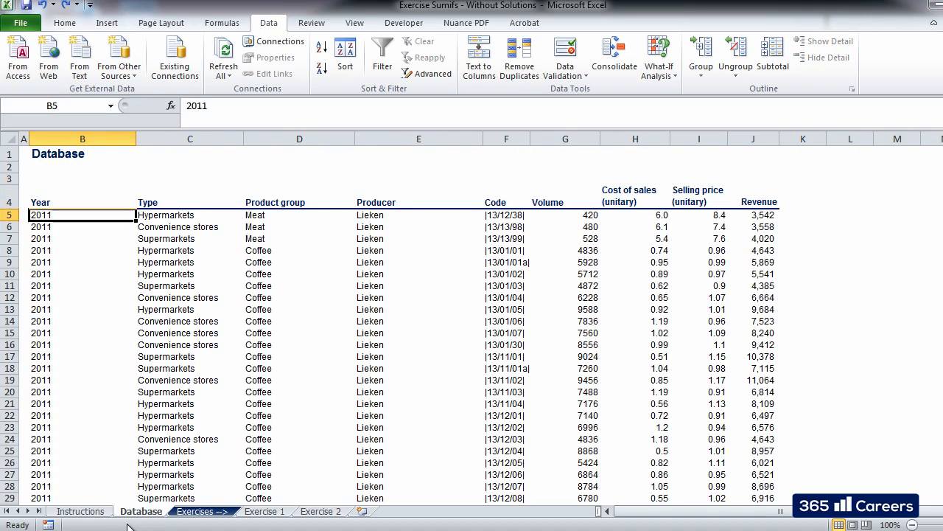
key(Right)
key(Down)
key(Down)
key(Down)
key(Down)
key(Down)
key(Down)
key(Down)
key(Down)
key(Down)
key(Down)
key(Down)
key(Down)
key(Down)
key(Down)
key(Down)
key(Down)
key(Down)
key(Down)
key(Down)
key(Down)
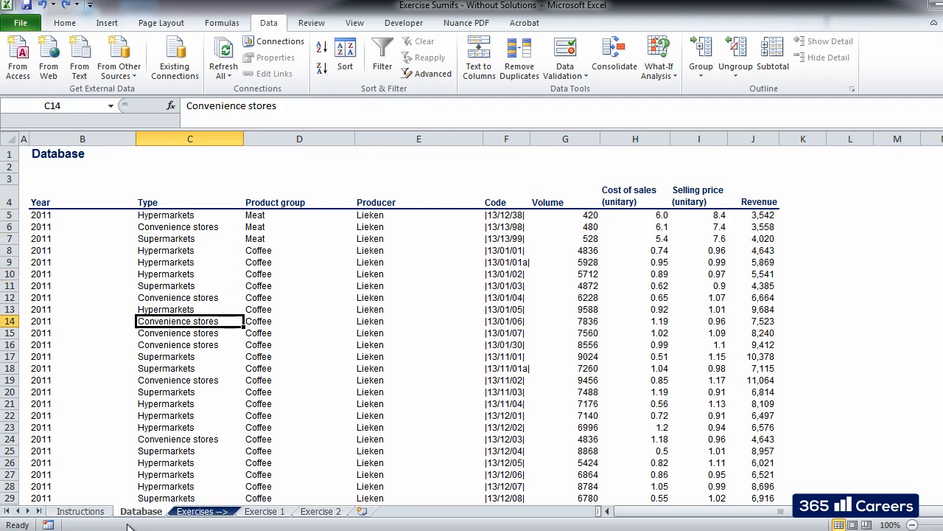
key(Down)
key(Down)
key(Down)
key(Down)
key(Down)
key(Down)
key(Down)
key(Down)
key(Down)
key(Down)
key(Down)
key(Down)
key(Down)
key(Down)
key(Down)
key(Down)
key(Down)
key(Down)
key(Down)
key(Down)
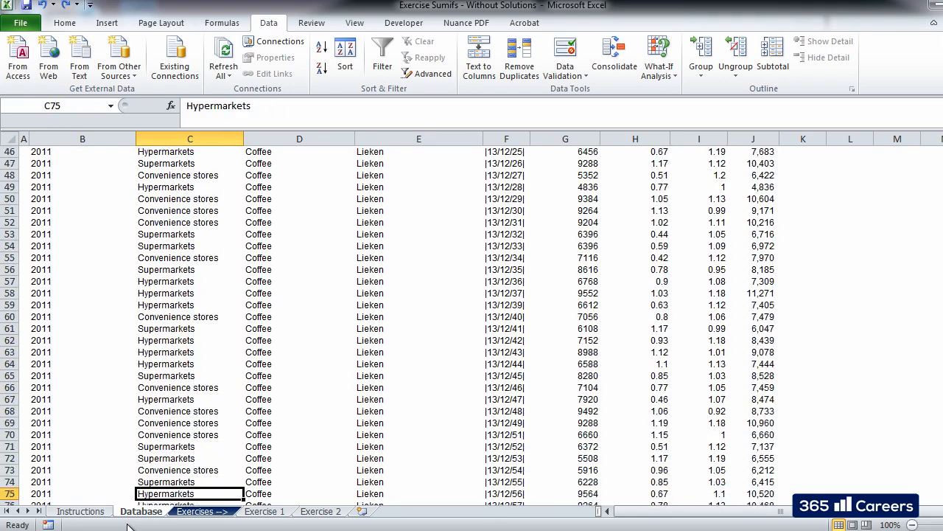
key(ctrl+Down)
key(ctrl+Up)
key(ctrl+Up)
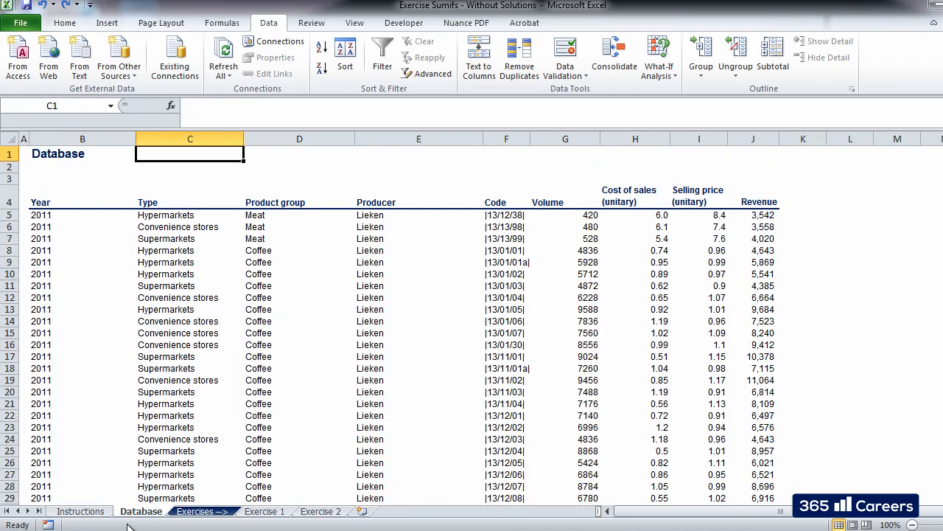
- Add filters to the Database header row, B4:J4, from Year to Revenue
key(Left)
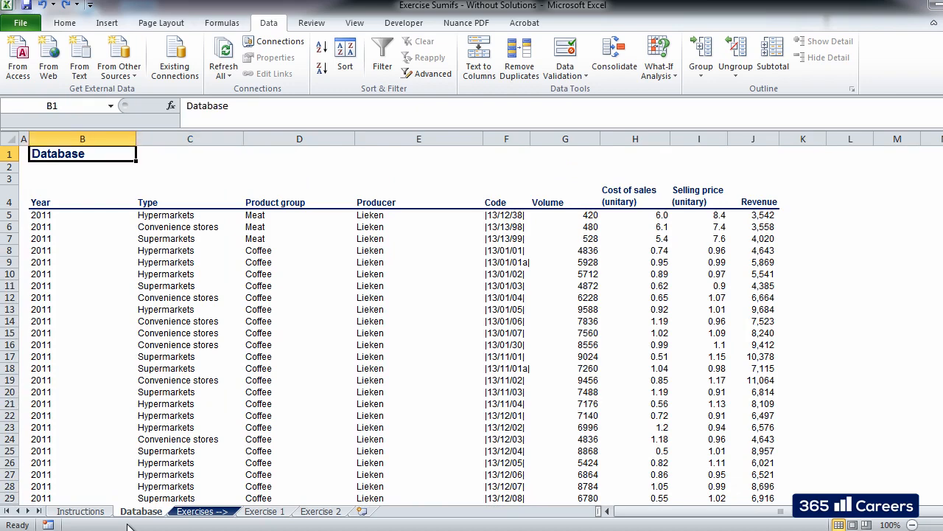
key(Down)
key(Down)
key(Down)
key(Down)
key(Up)
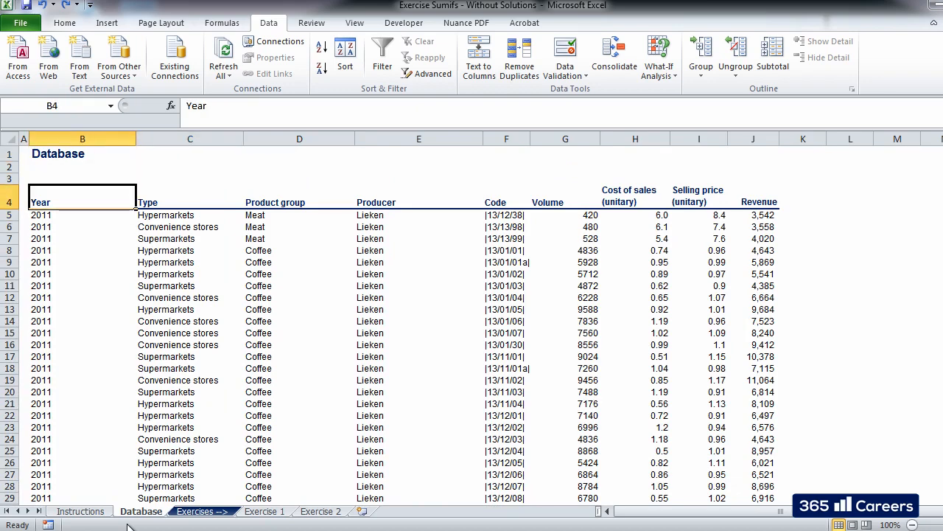
key(ctrl+shift+Right)
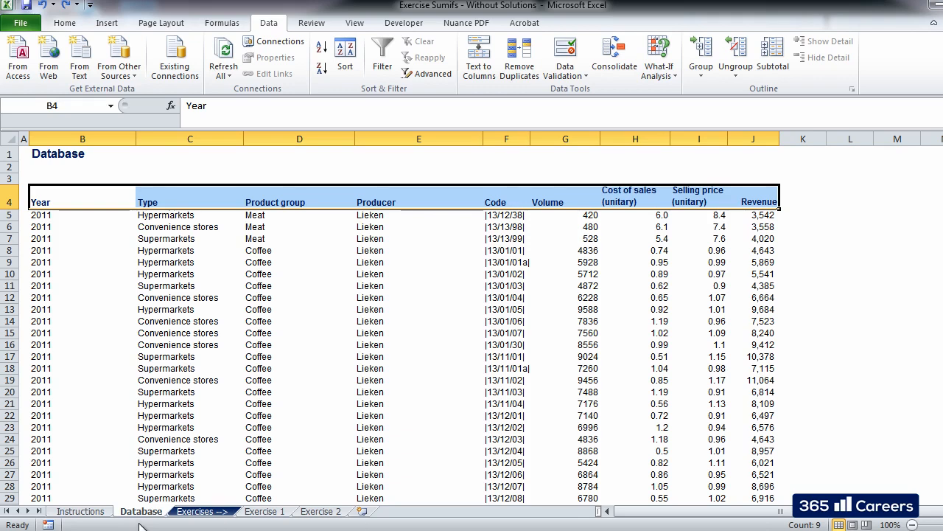
key(alt)
key(a)
key(t)
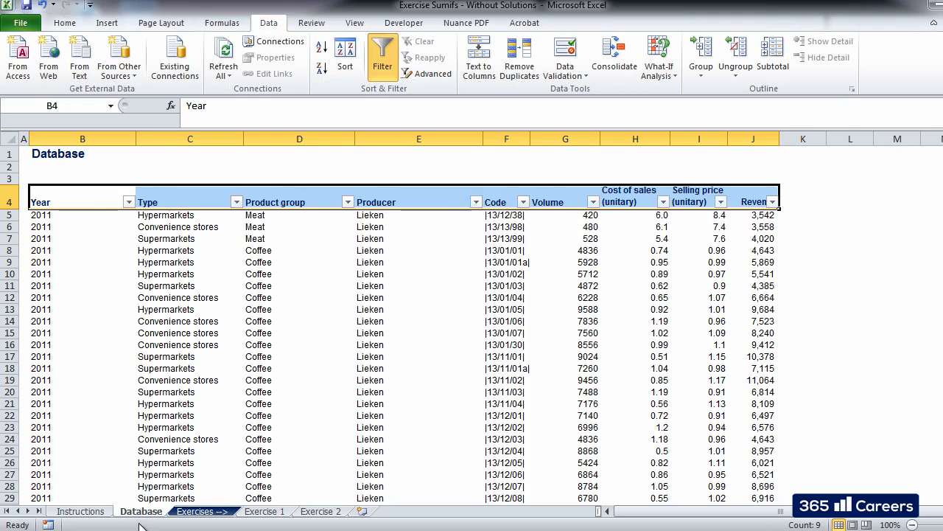
click(184, 366)
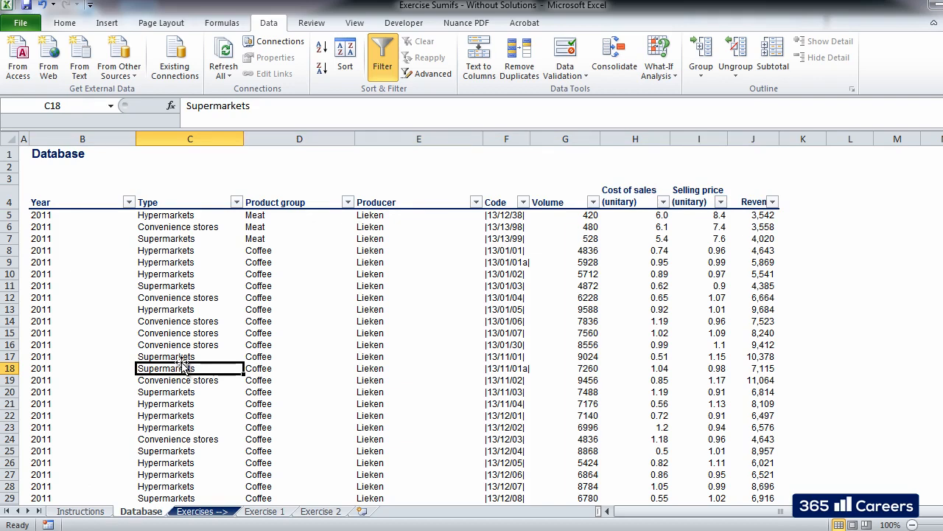
- Examine the filter values available in the Year, Type and Product group columns without applying a filter
click(128, 203)
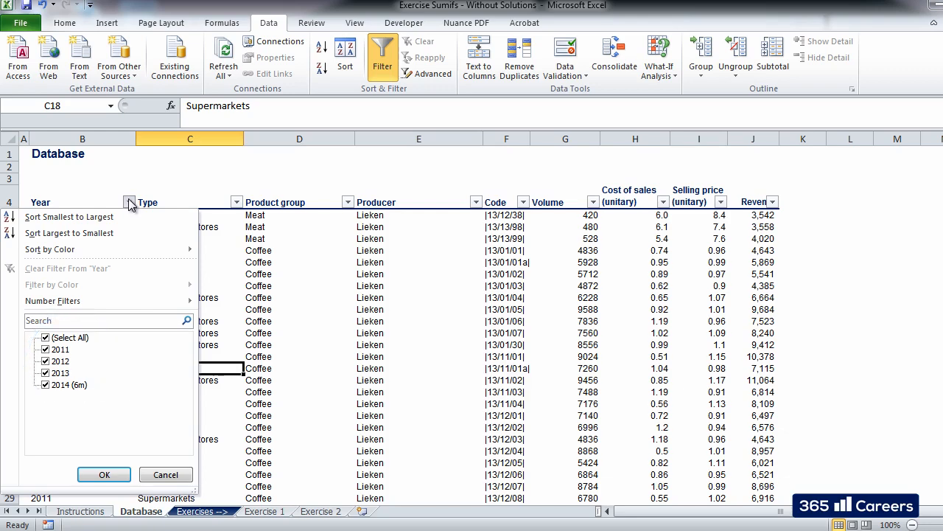
click(222, 190)
click(238, 202)
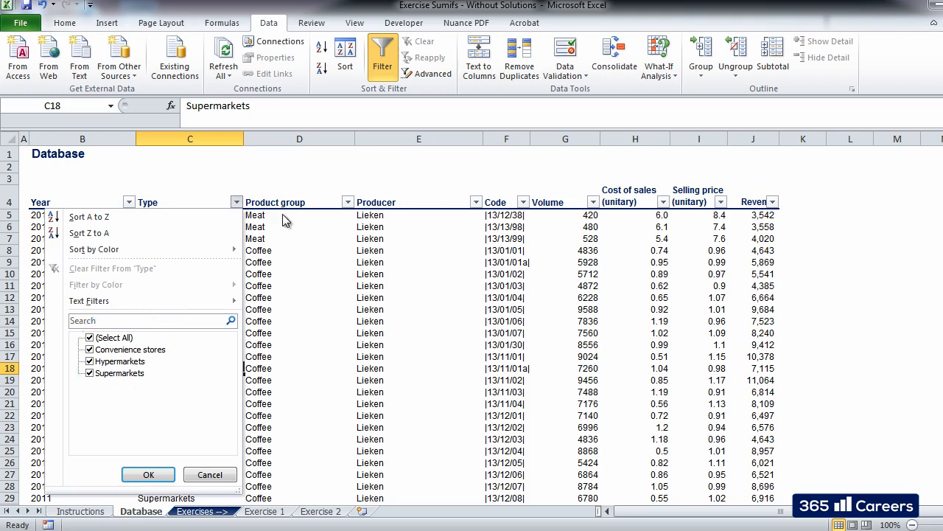
click(349, 207)
click(348, 203)
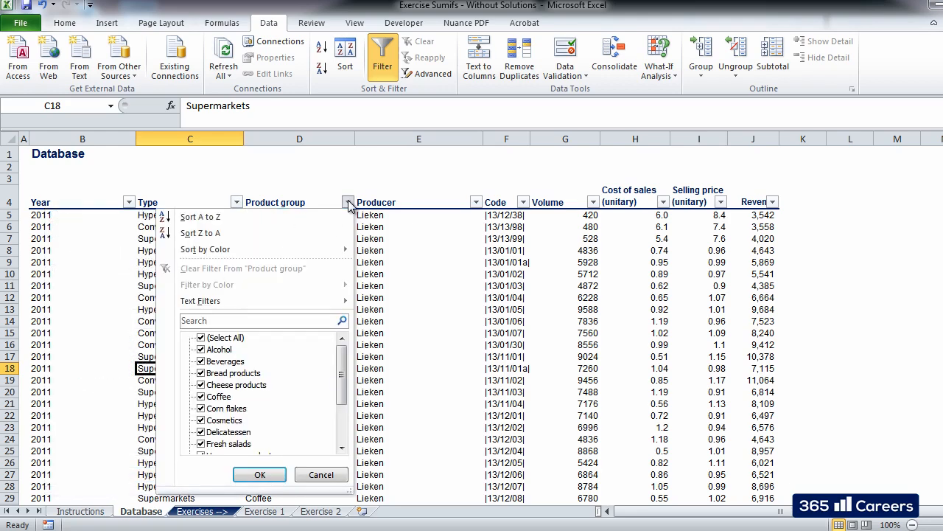
mouse_move(344, 368)
mouse_down()
mouse_move(343, 426)
mouse_move(342, 378)
mouse_up()
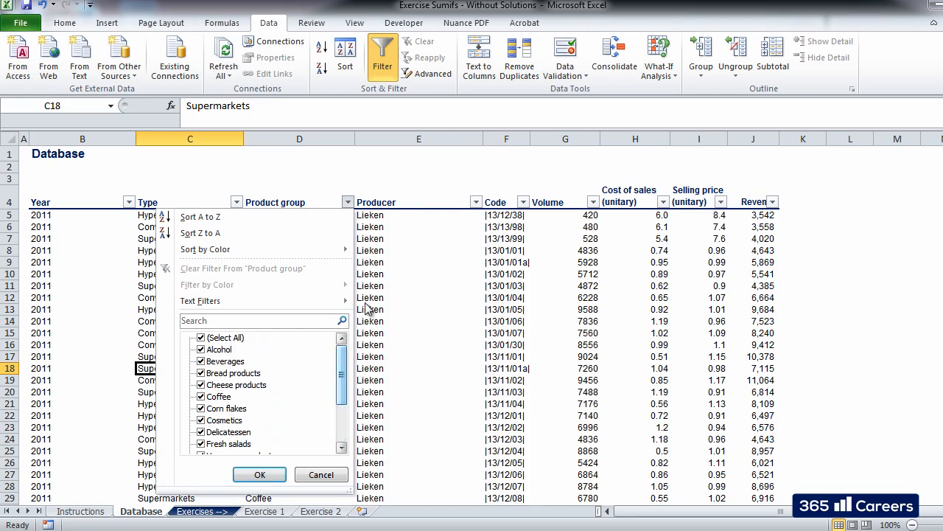
- Examine the filter values available in the Producer and Code columns without applying a filter
click(477, 206)
click(477, 205)
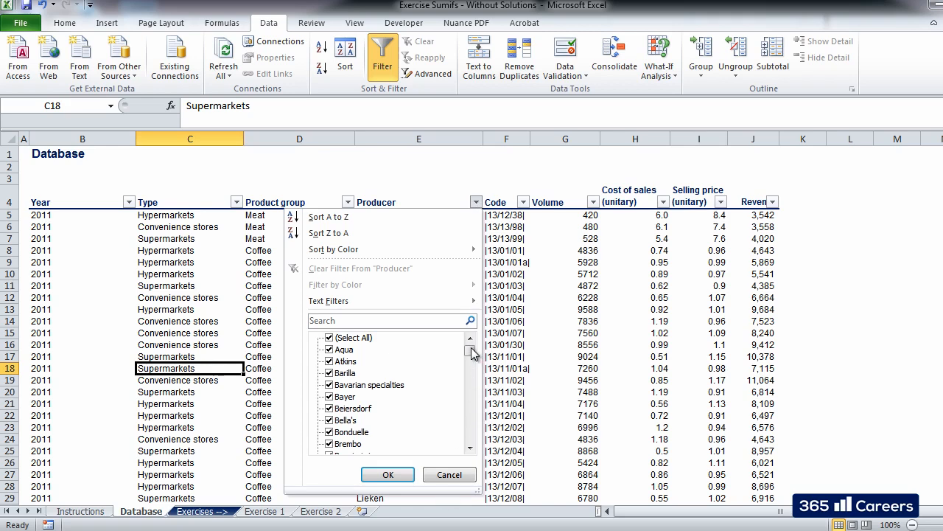
drag(471, 351, 471, 435)
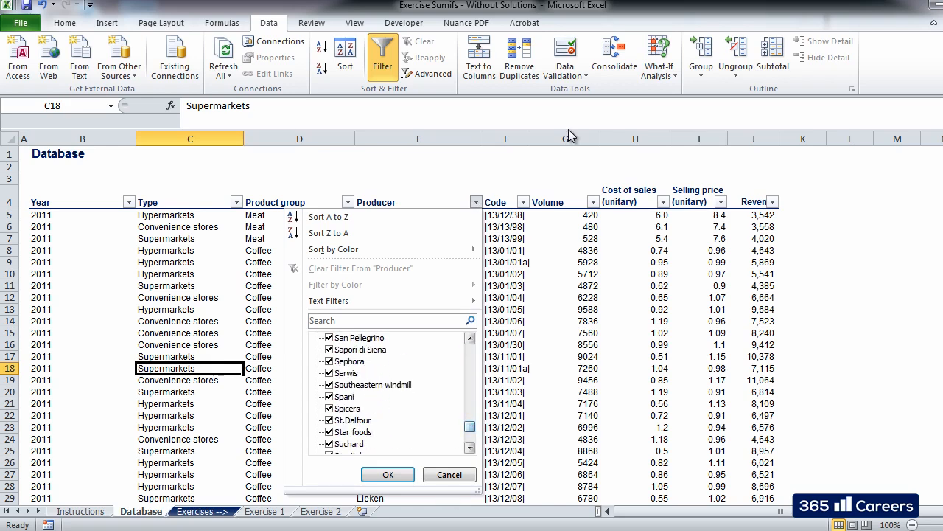
click(525, 205)
click(524, 205)
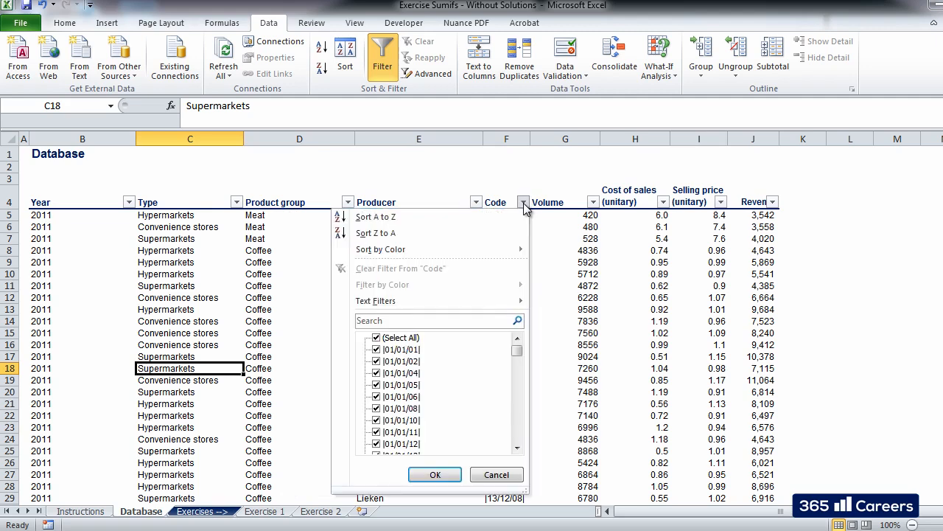
mouse_move(519, 351)
mouse_down()
mouse_move(513, 448)
mouse_move(519, 341)
mouse_up()
click(566, 338)
- Review the headers from Volume to Revenue and select the whole Revenue column
click(553, 199)
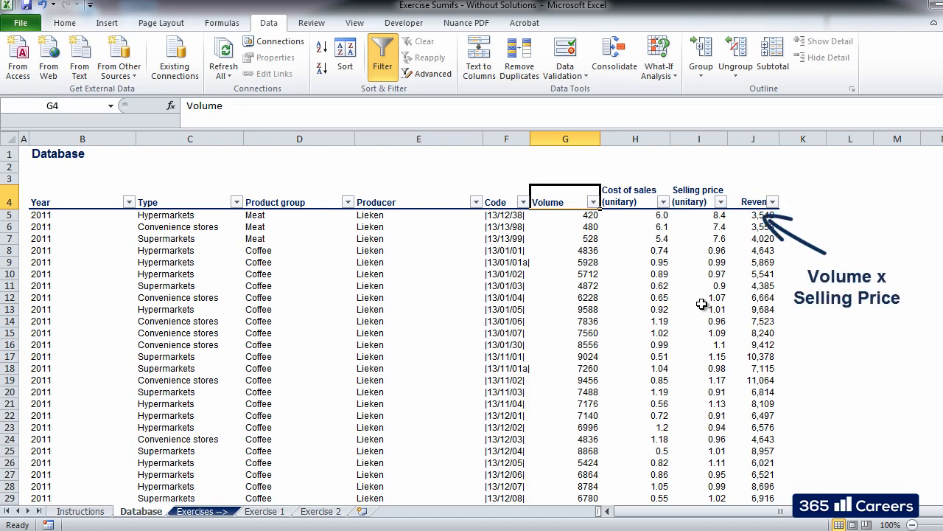
key(Right)
key(Right)
key(Right)
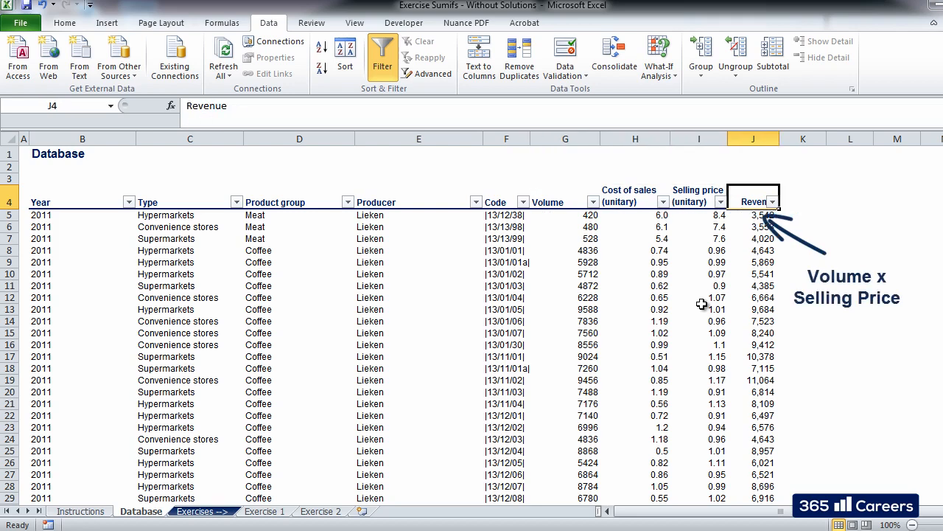
key(ctrl+space)
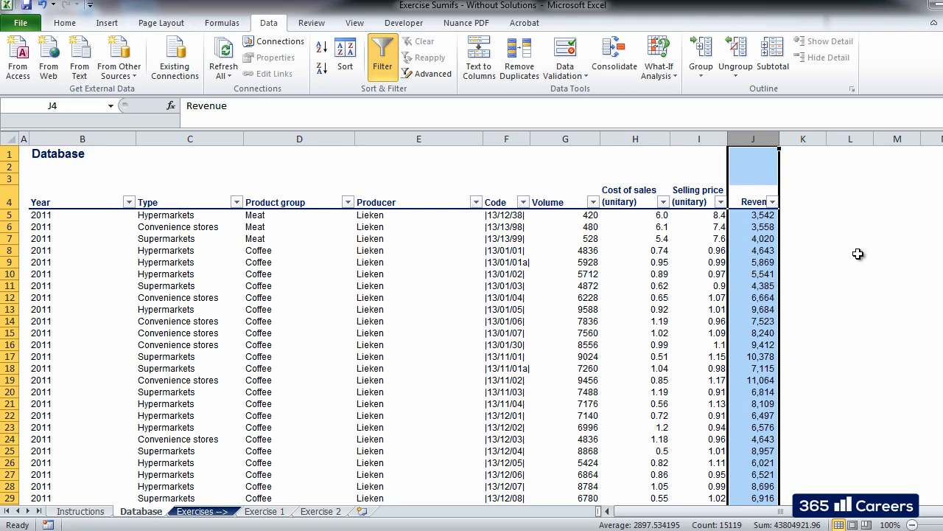
- On the Exercise 1 sheet, enter the year labels 2011, 2012, 2013 and 2014 (6m) in cells C3 to F3
key(ctrl+Page_Down)
key(ctrl+Page_Down)
key(Down)
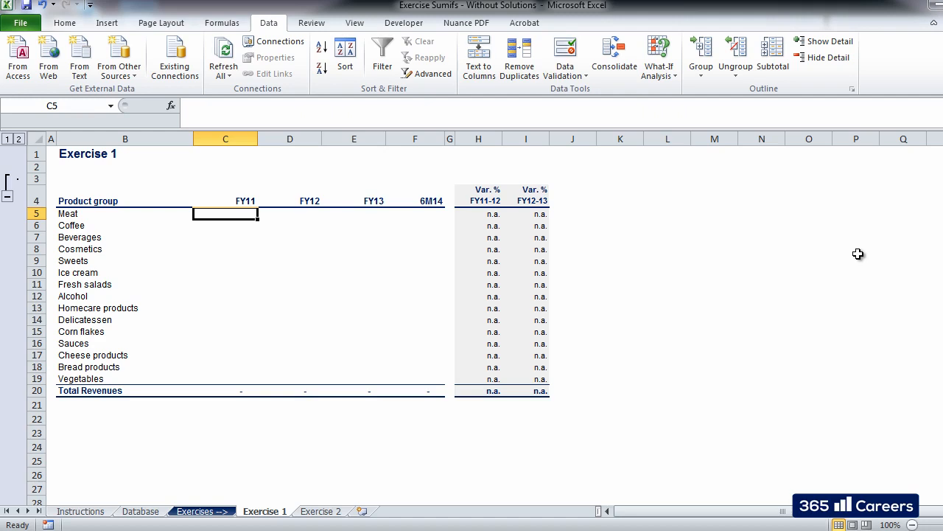
key(Up)
key(Up)
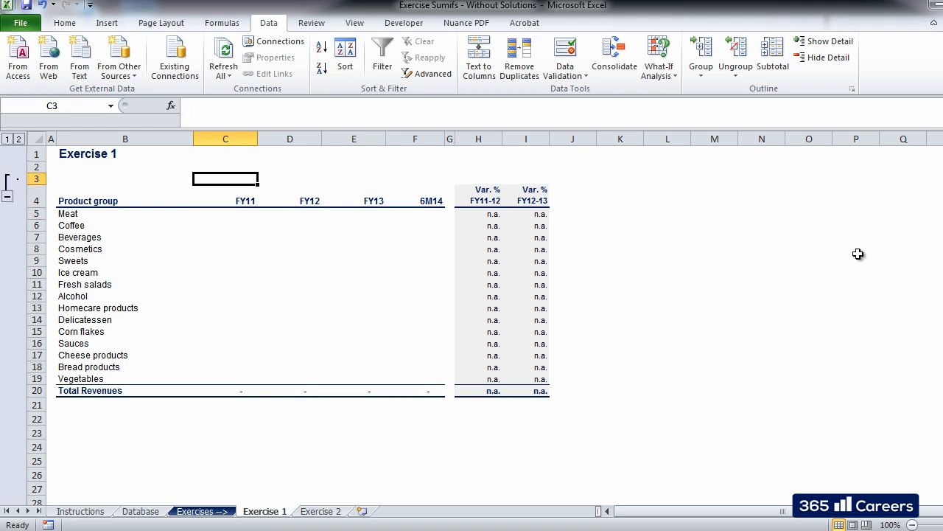
text(2011)
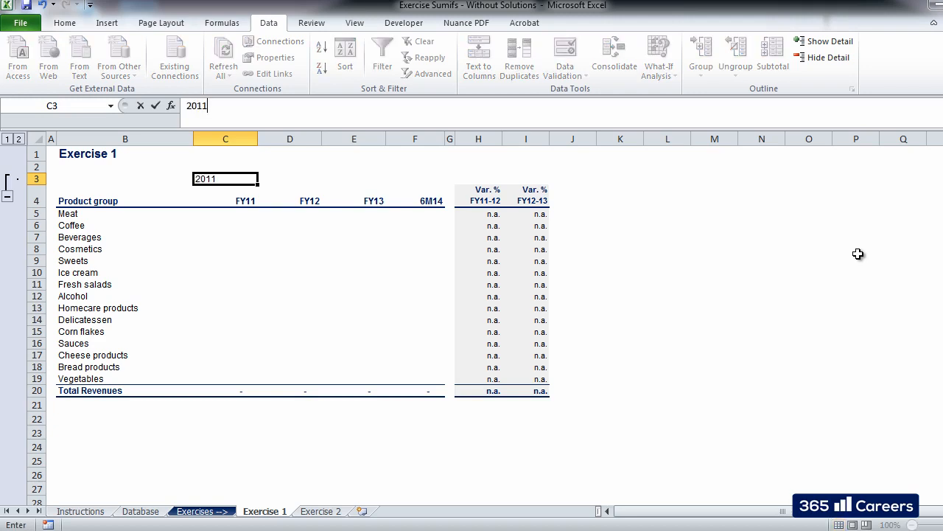
key(Tab)
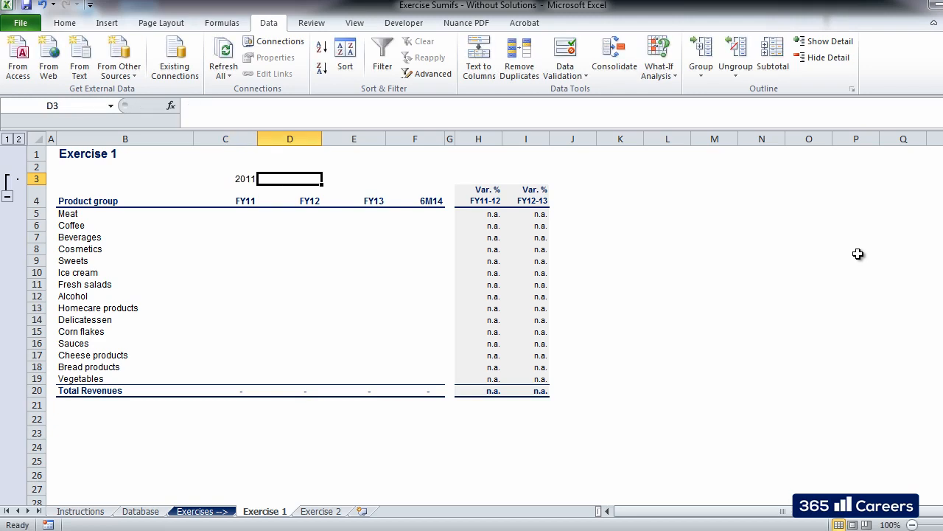
text(2012)
key(Tab)
text(20)
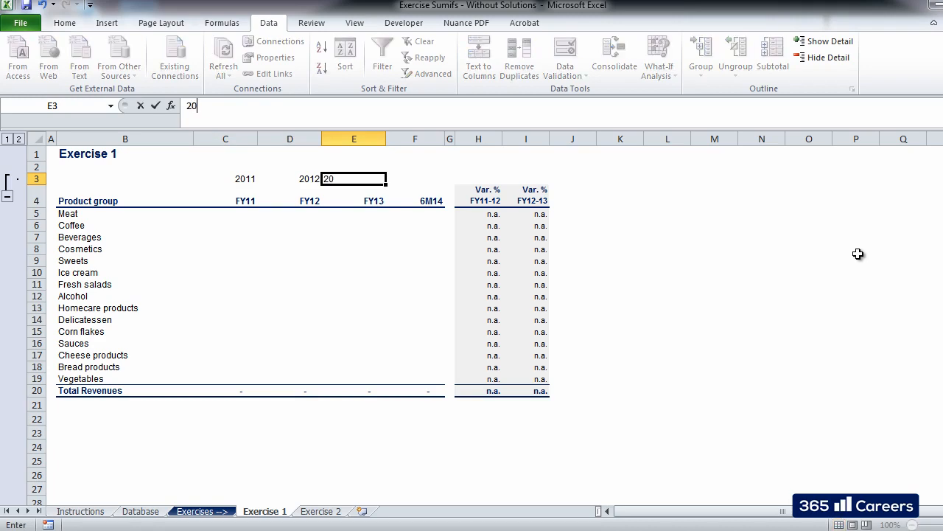
text(13)
key(Tab)
text(2014)
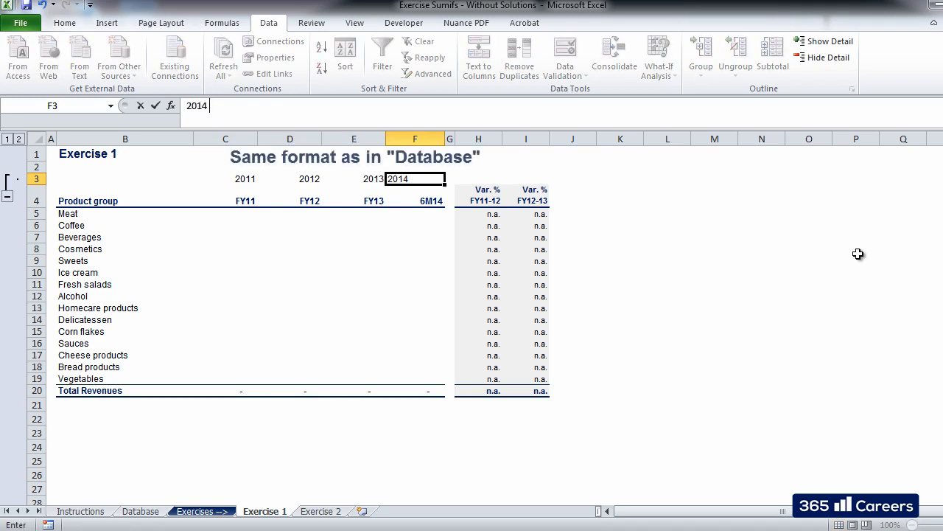
text( (6m)
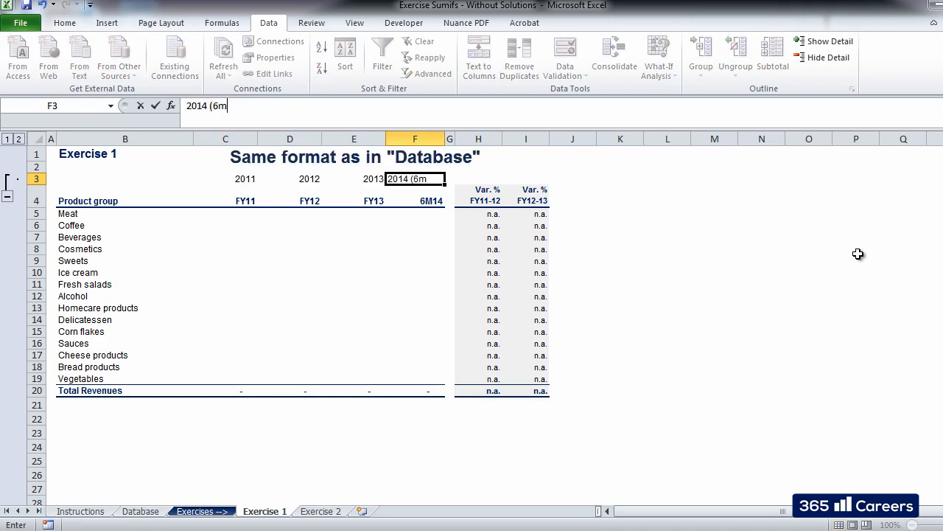
text())
key(Tab)
key(Left)
key(Left)
key(Left)
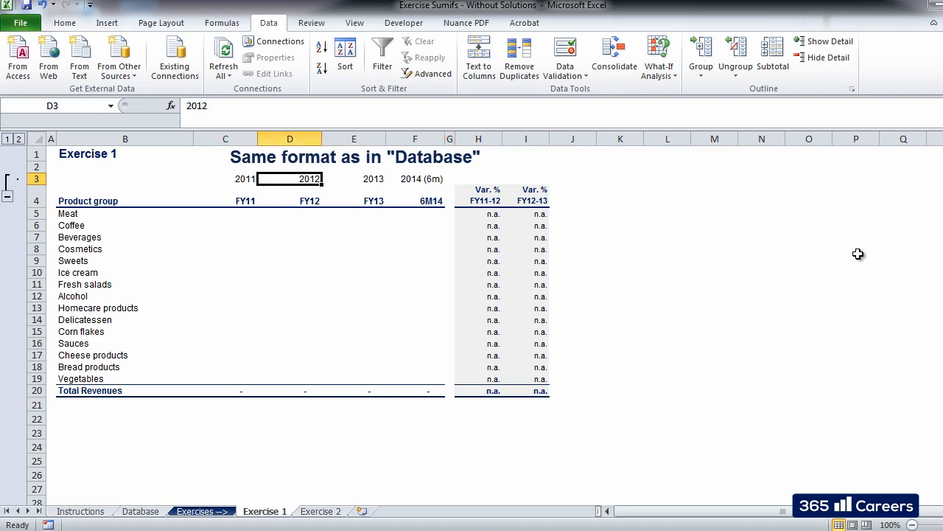
key(Left)
key(Right)
key(Right)
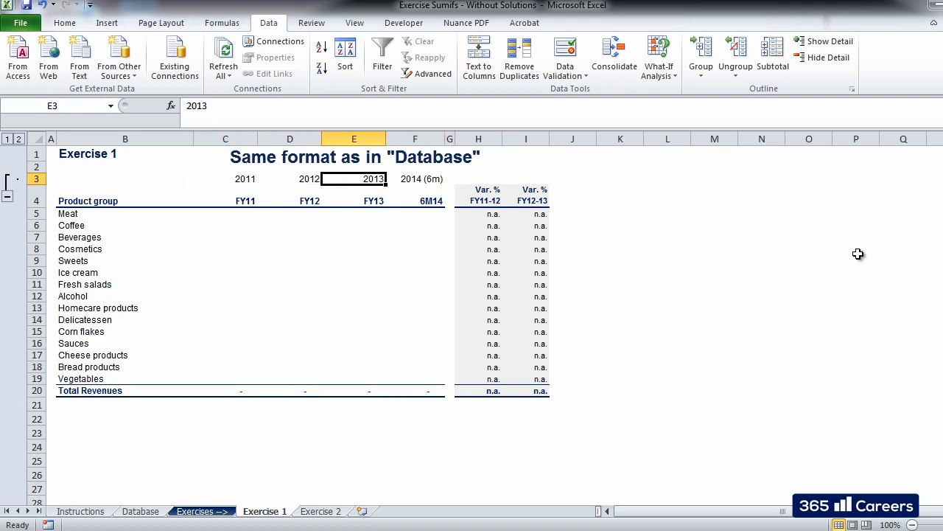
key(Right)
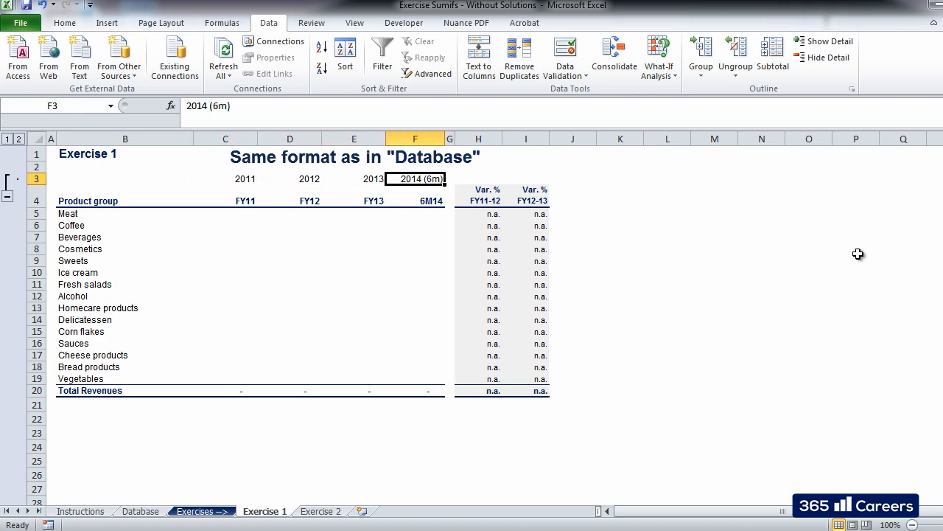
- Start a SUMIFS formula in cell C5 with the Database sheet's Revenue column, fixed as $J:$J, as the sum range
key(Down)
key(Down)
key(Left)
key(Left)
key(Left)
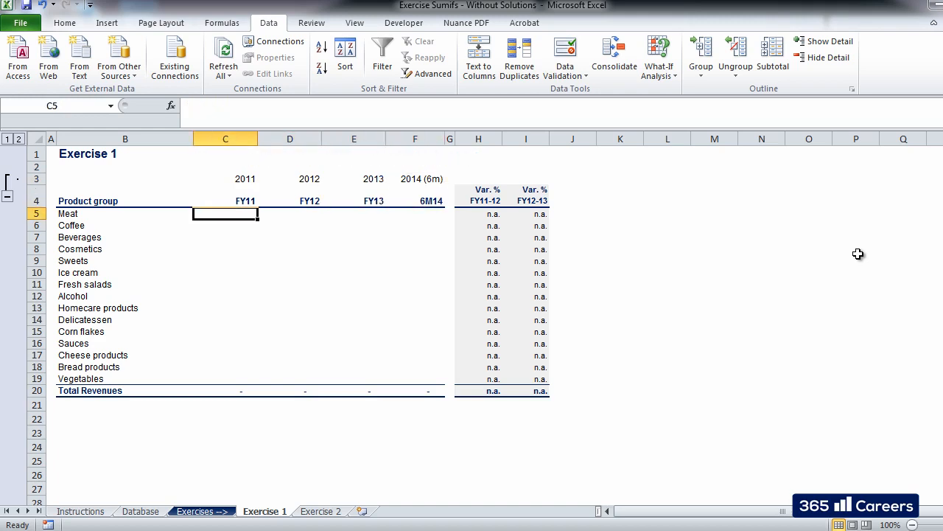
text(=SUMIFS()
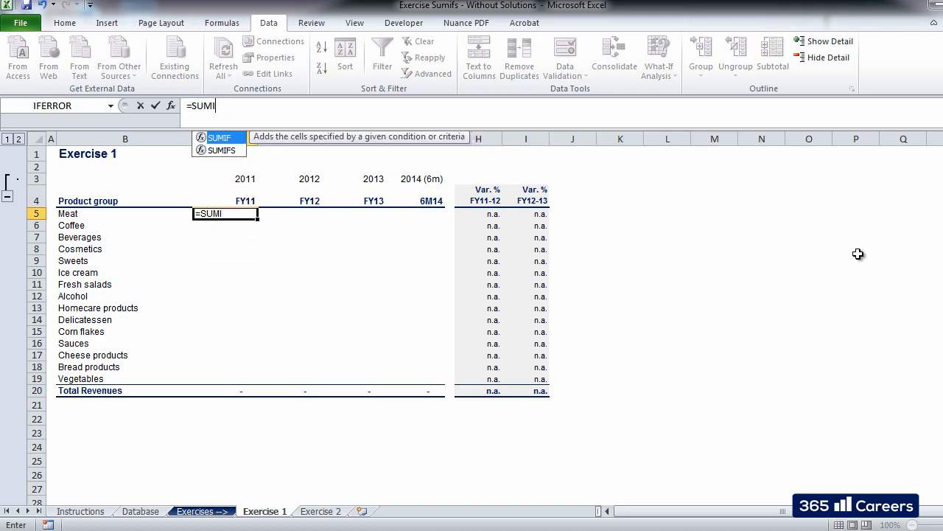
key(ctrl+Page_Up)
key(ctrl+Page_Up)
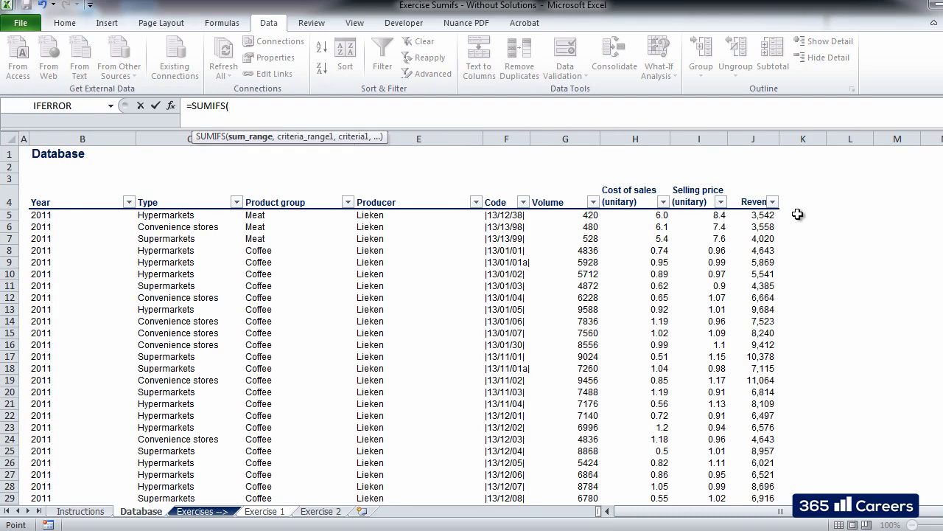
click(760, 138)
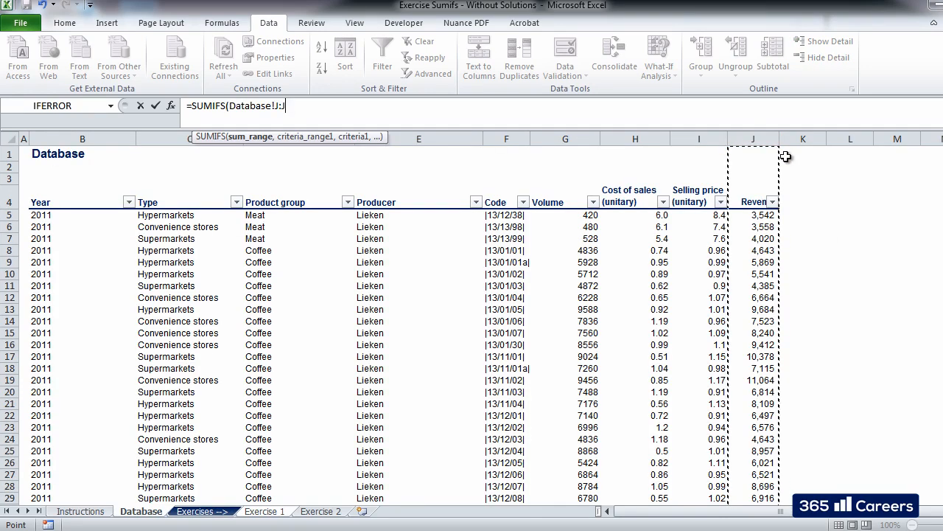
key(F4)
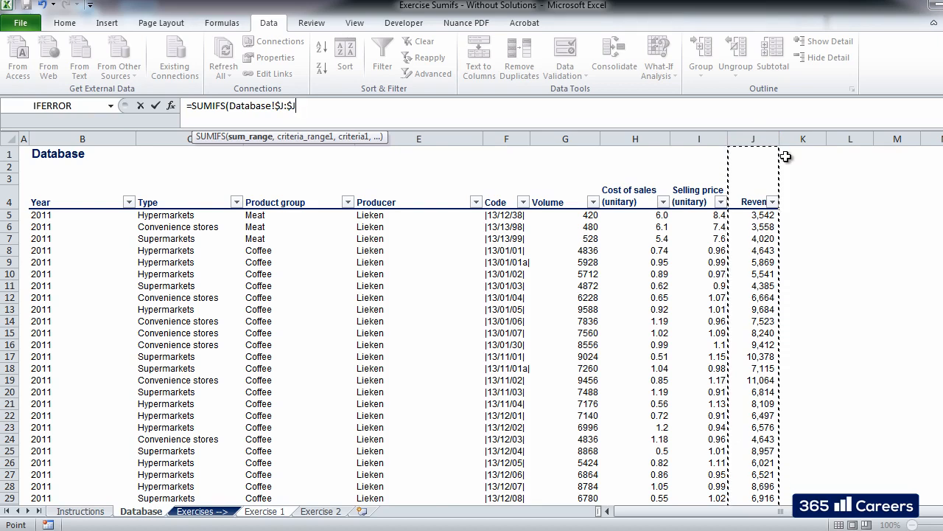
text(,)
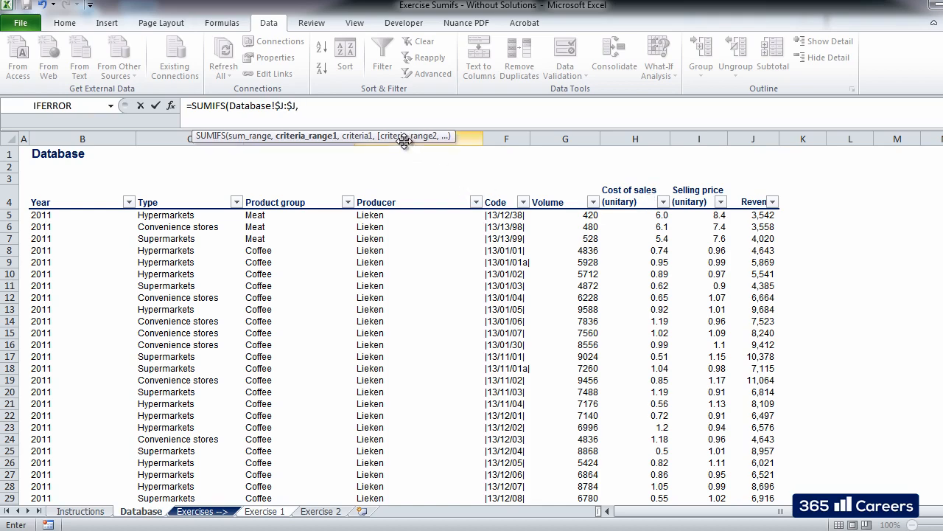
- Add the first SUMIFS condition: Database Product group column $D:$D as the range and Exercise 1 cell $B5 as the criterion
drag(407, 142, 411, 126)
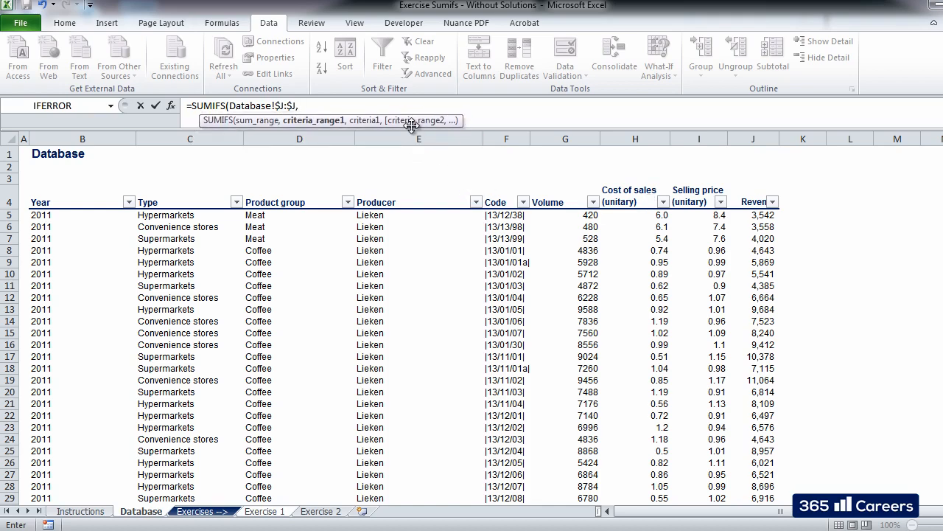
click(317, 138)
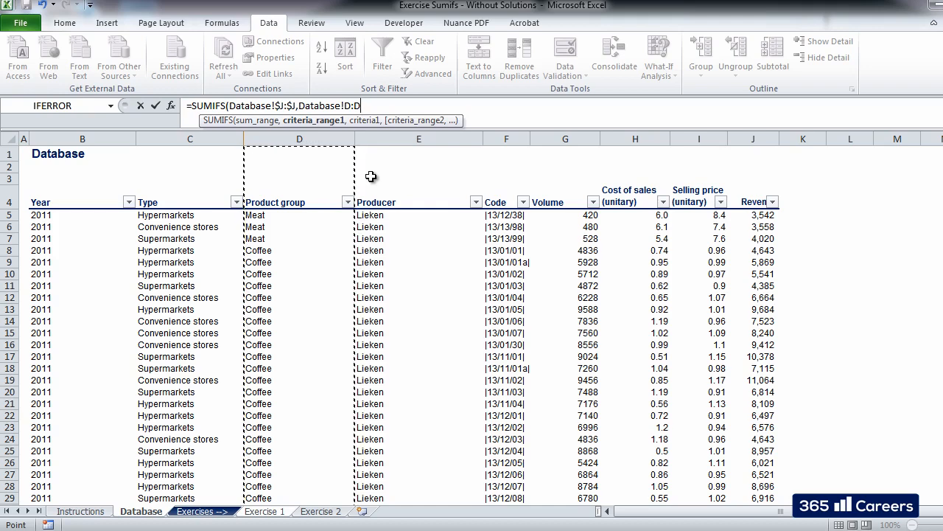
key(F4)
text(,)
key(ctrl+Page_Down)
key(ctrl+Page_Down)
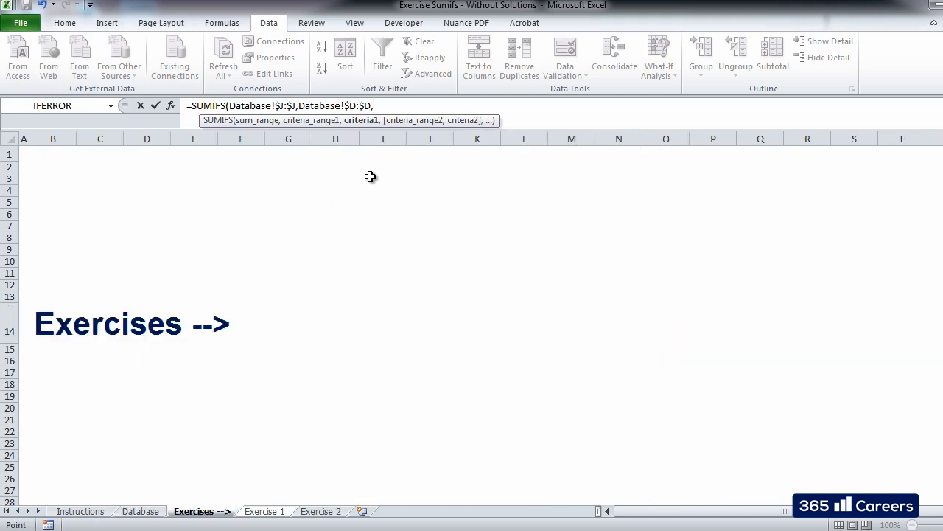
click(83, 214)
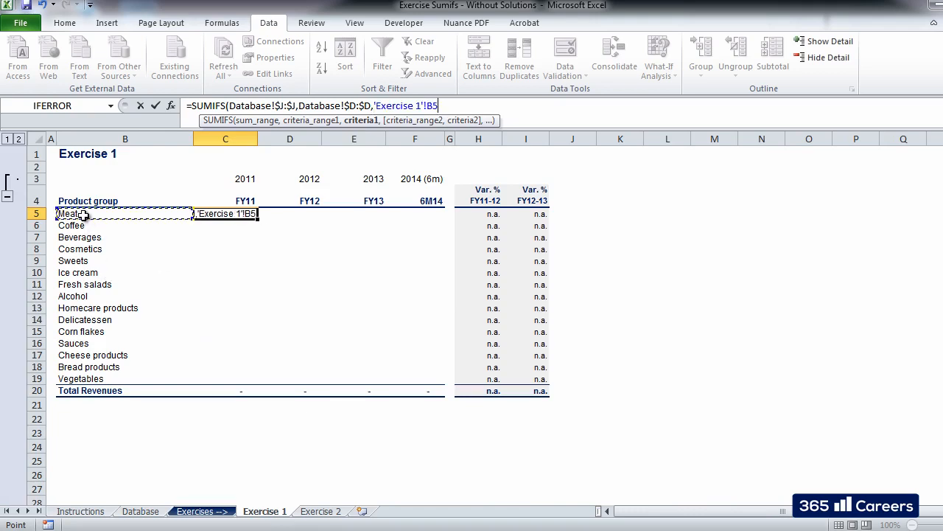
click(431, 105)
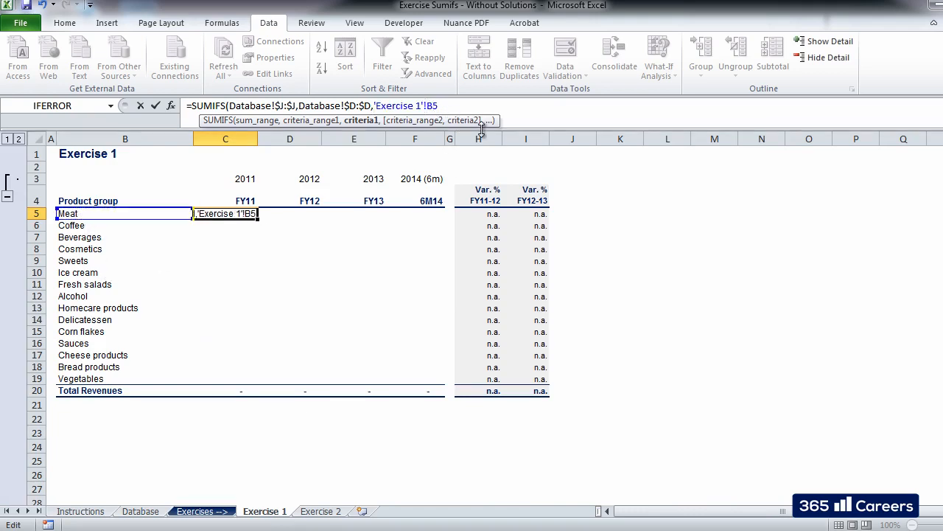
text($J)
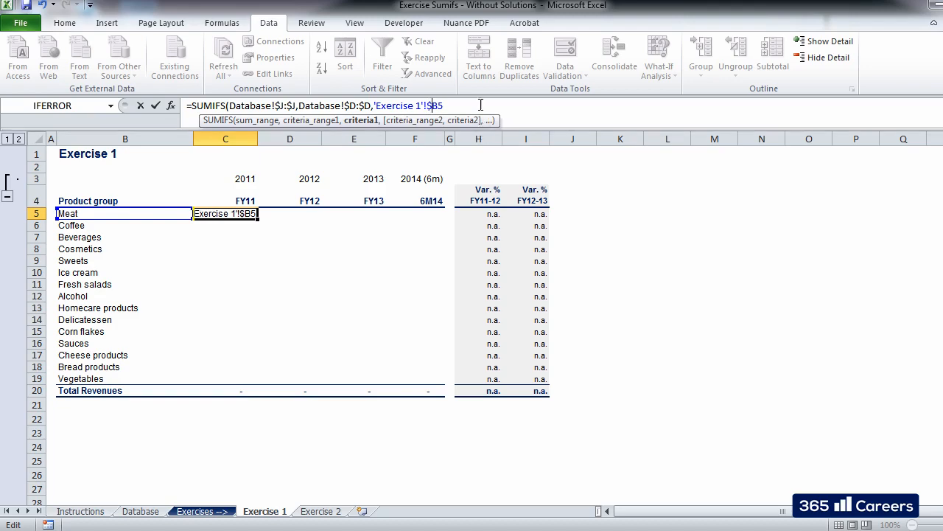
text(,)
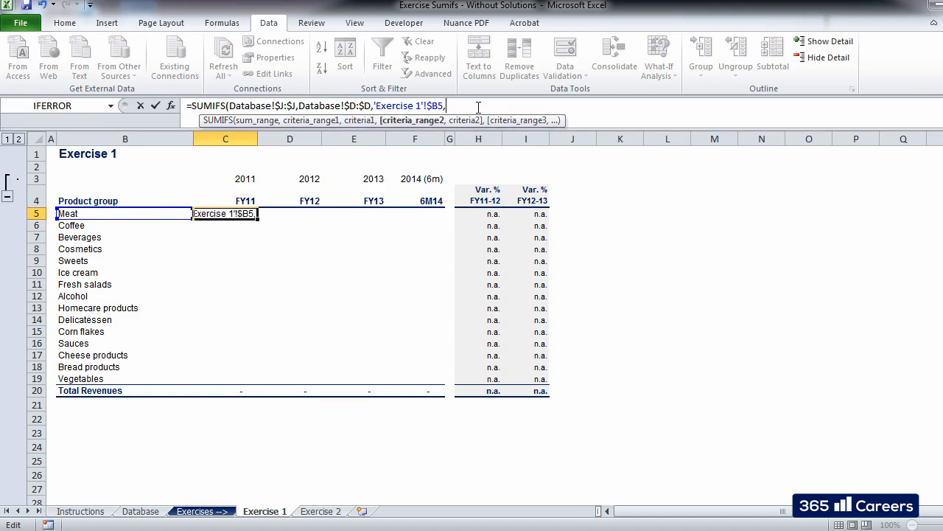
- Add the Database sheet's Year column, fixed as $B:$B, as the second criteria range
key(ctrl+Page_Up)
key(ctrl+Page_Up)
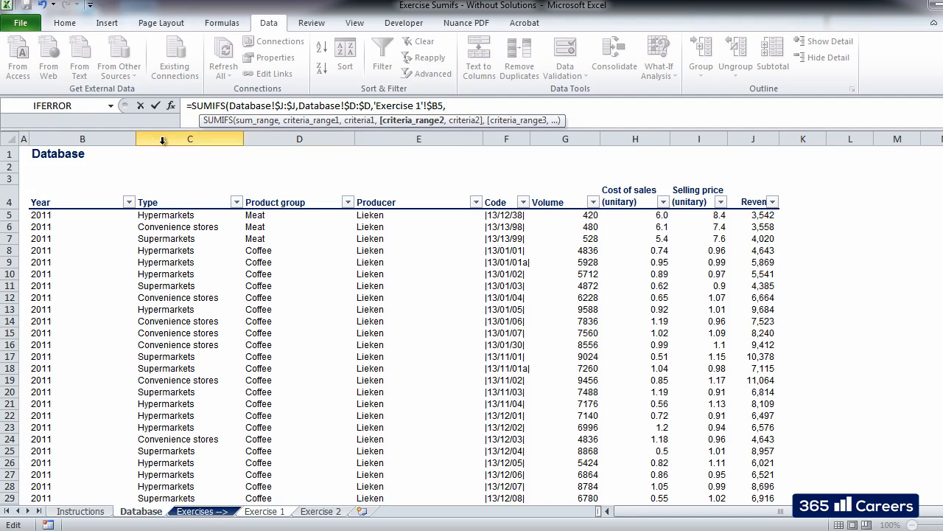
drag(163, 140, 121, 136)
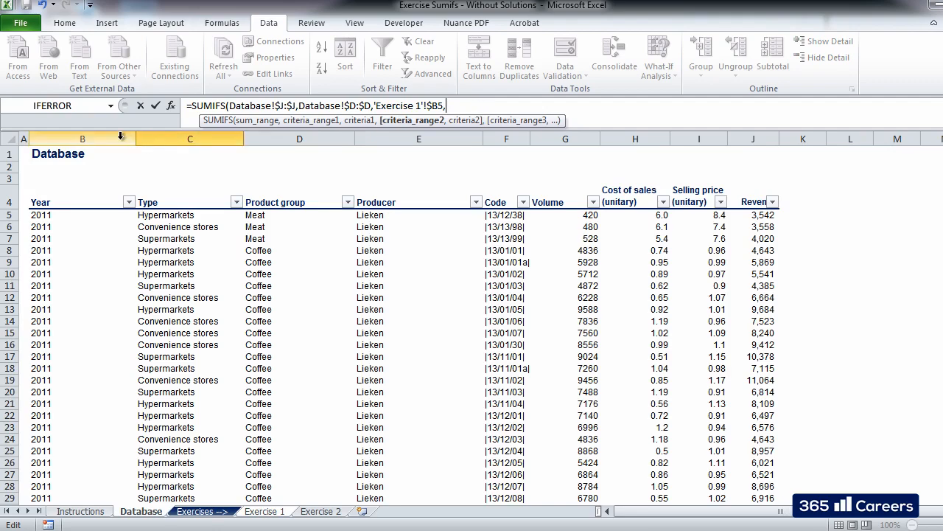
click(120, 136)
key(F4)
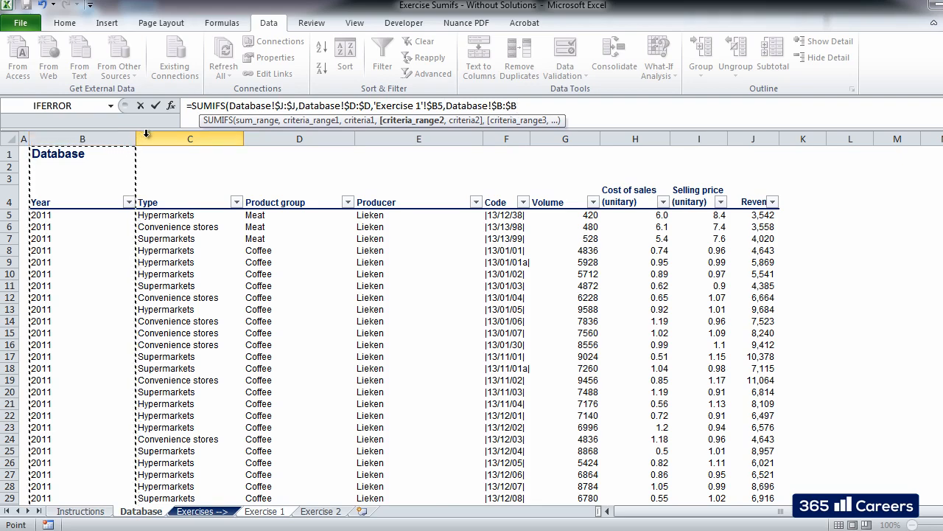
text(,)
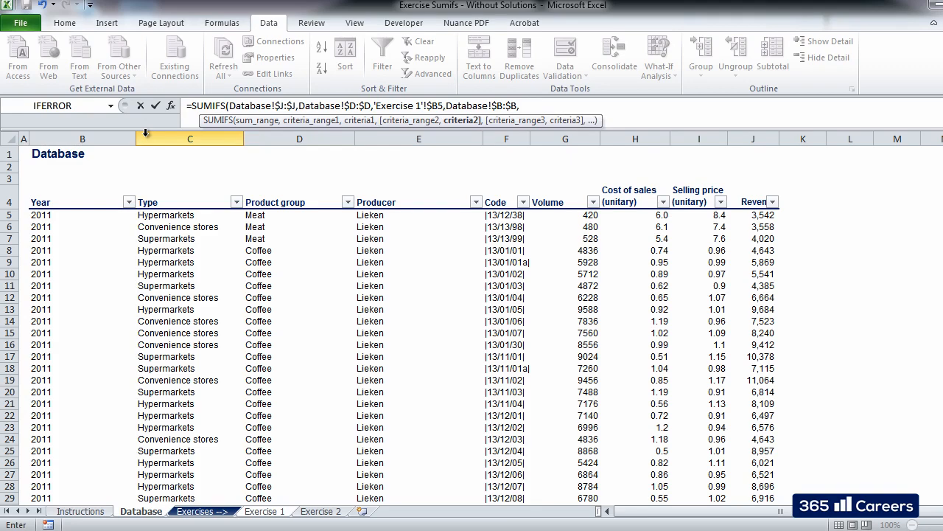
- Set Exercise 1 cell C$3 as the second criterion and complete the SUMIFS formula in C5
key(ctrl+Page_Down)
key(ctrl+Page_Down)
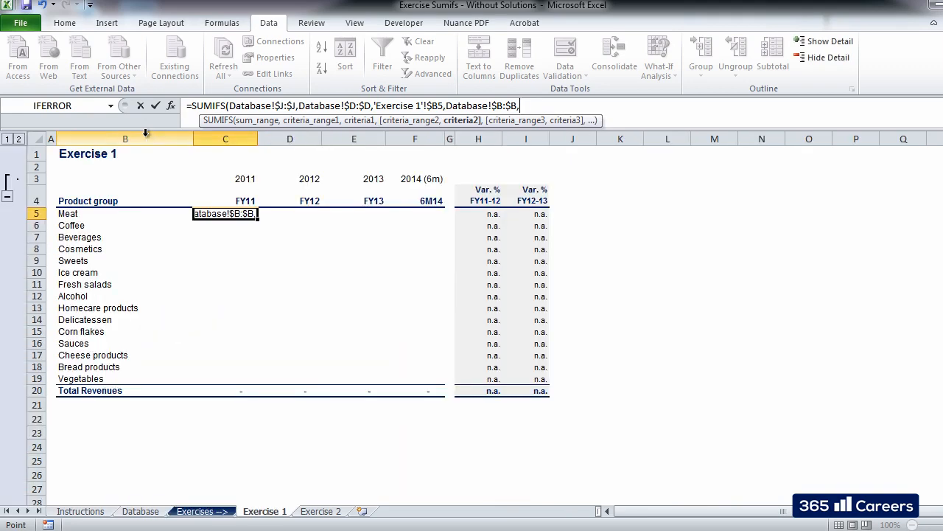
click(226, 178)
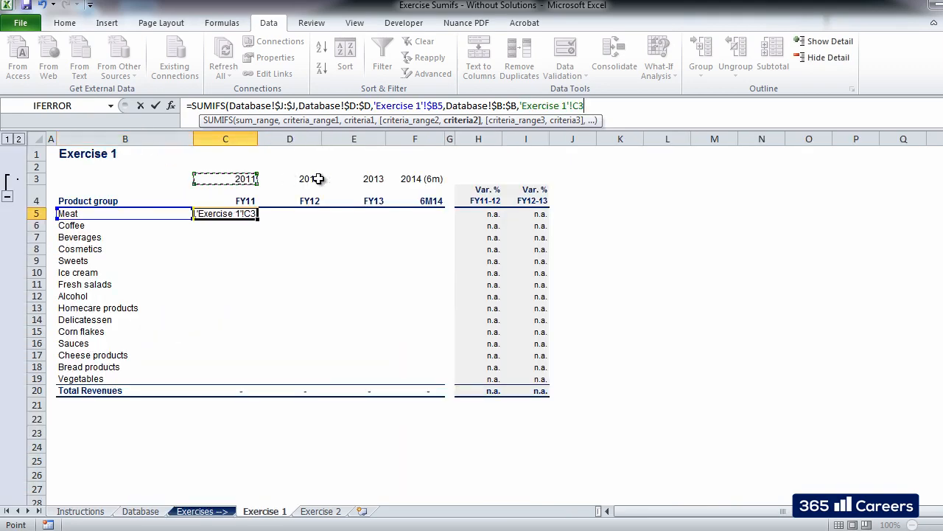
click(583, 105)
text($3)
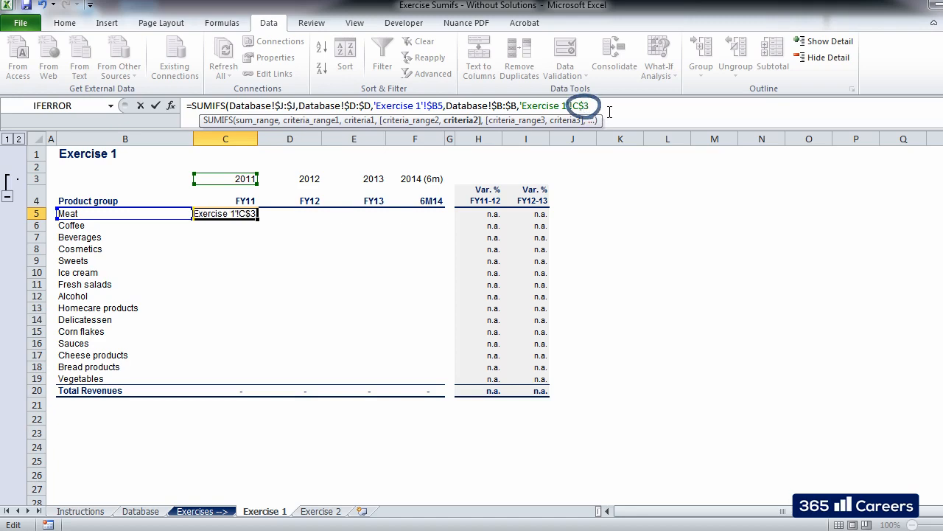
text())
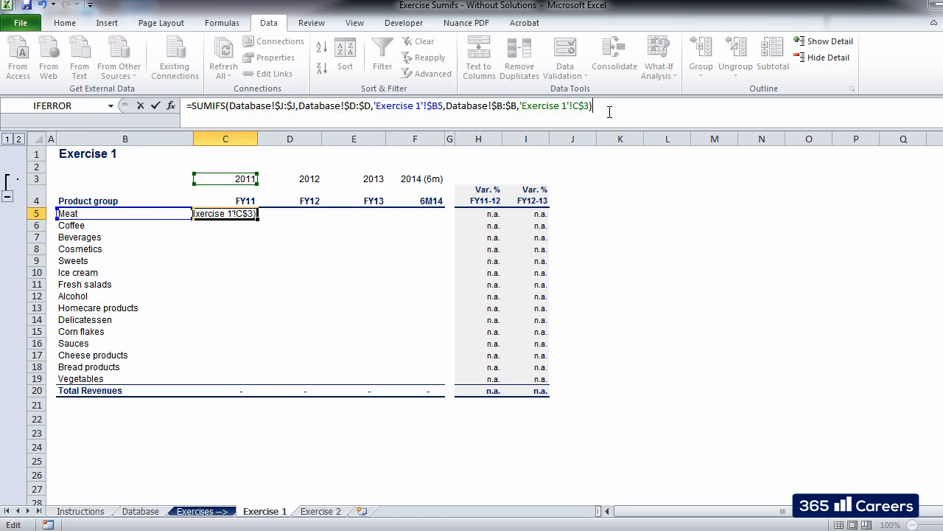
key(Return)
key(Up)
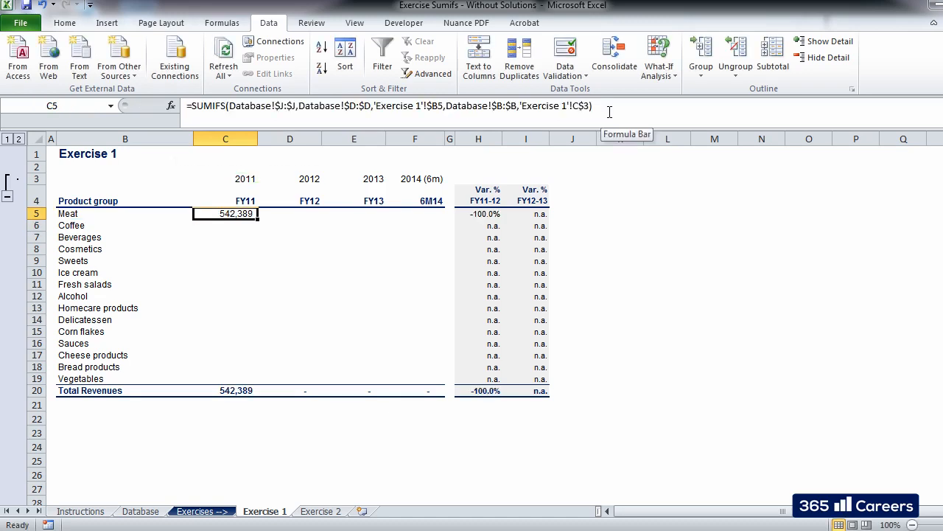
- Copy the C5 formula down to C6 and check which cells its criteria reference
key(ctrl+c)
key(Down)
key(ctrl+v)
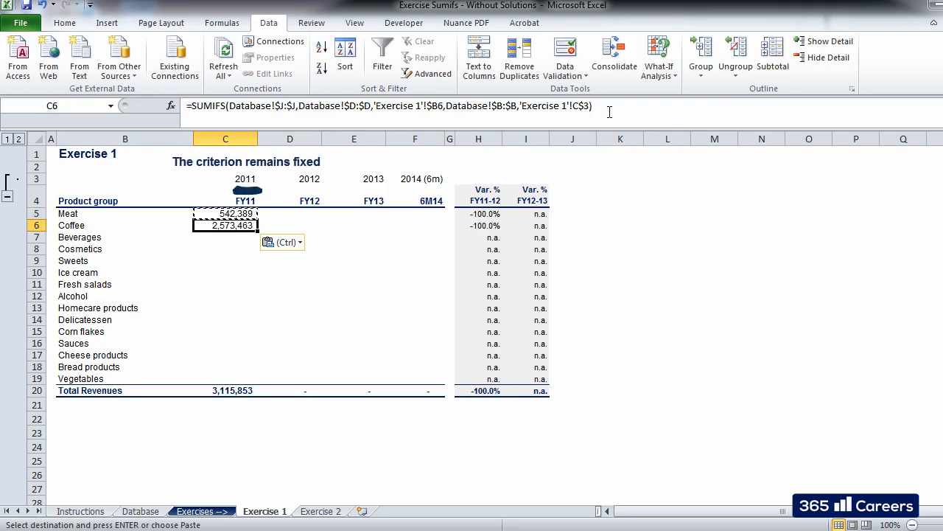
key(F2)
key(Escape)
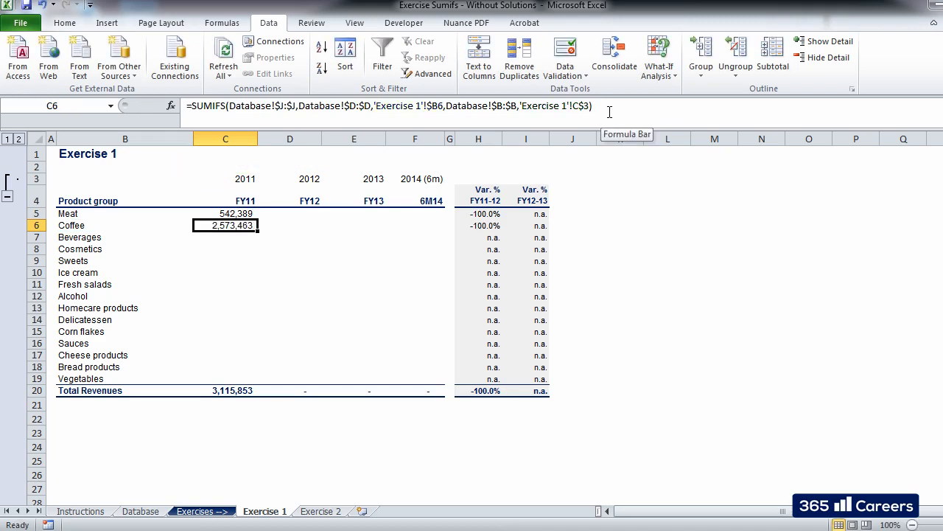
- Copy the C5 formula across to D5 and check which cells its criteria reference
key(Up)
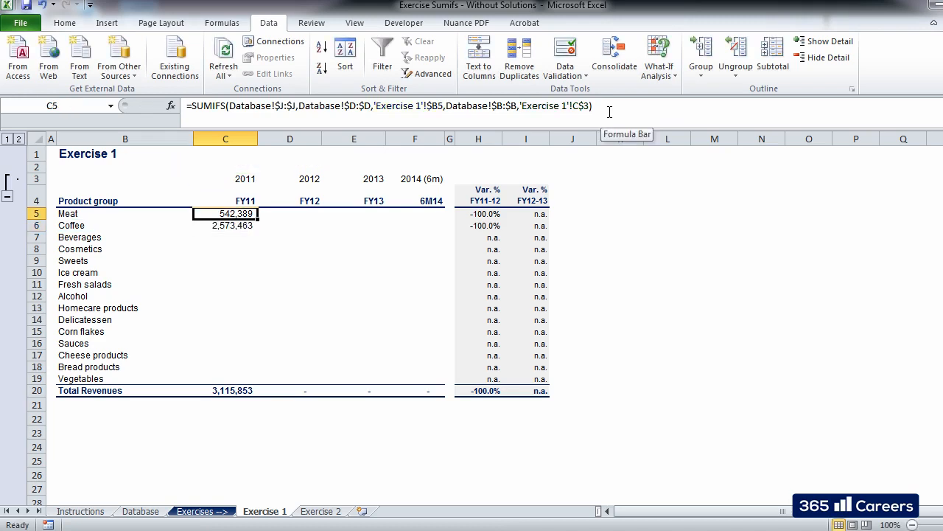
key(ctrl+c)
key(Right)
key(ctrl+v)
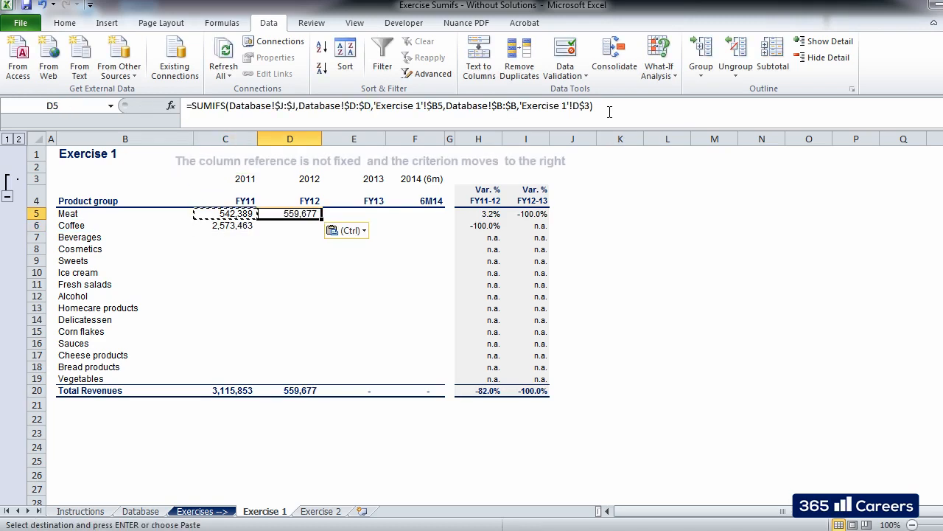
key(F2)
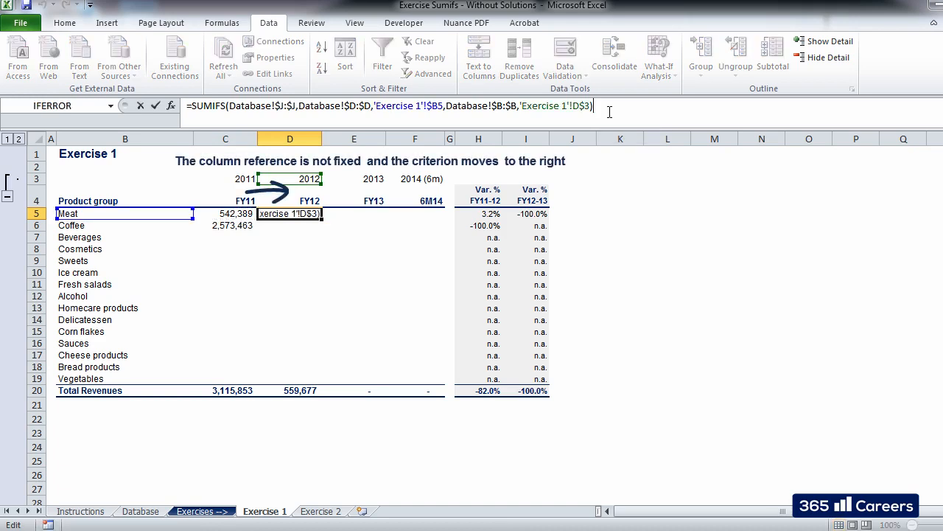
key(Escape)
key(Left)
key(ctrl+c)
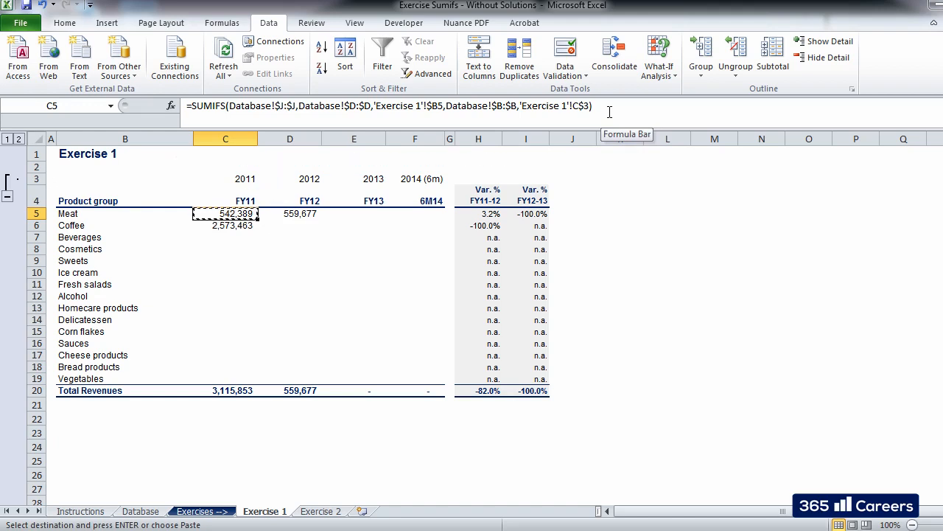
key(Right)
key(F2)
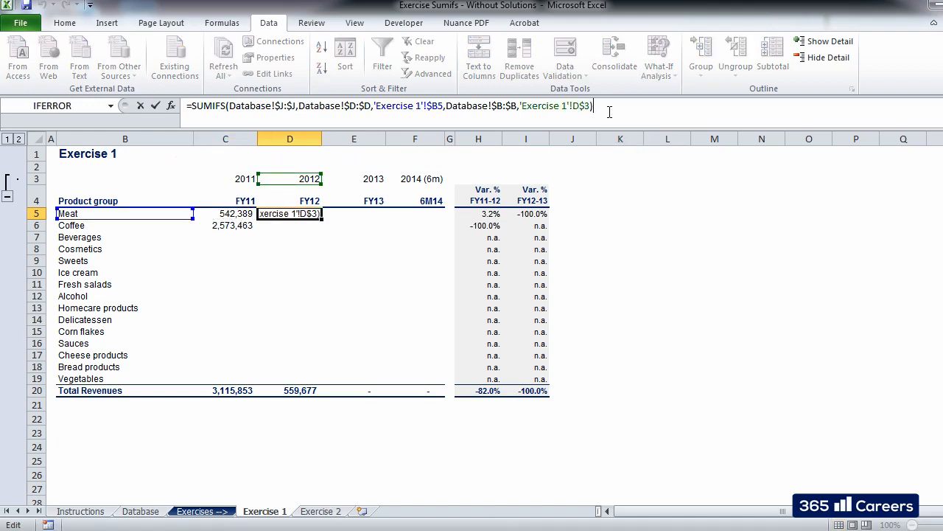
key(Escape)
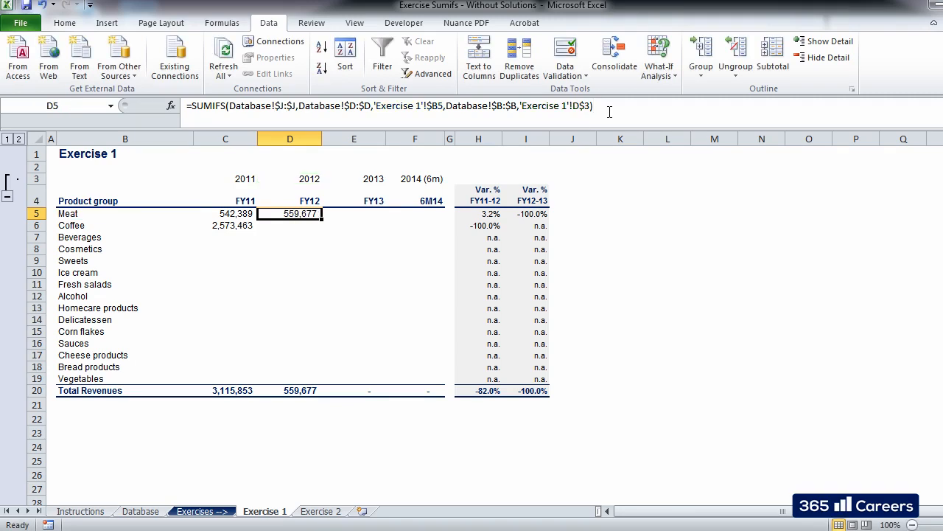
- Copy the C5 formula and paste only formulas over the whole product group and year range C5:F19
key(Left)
key(ctrl+c)
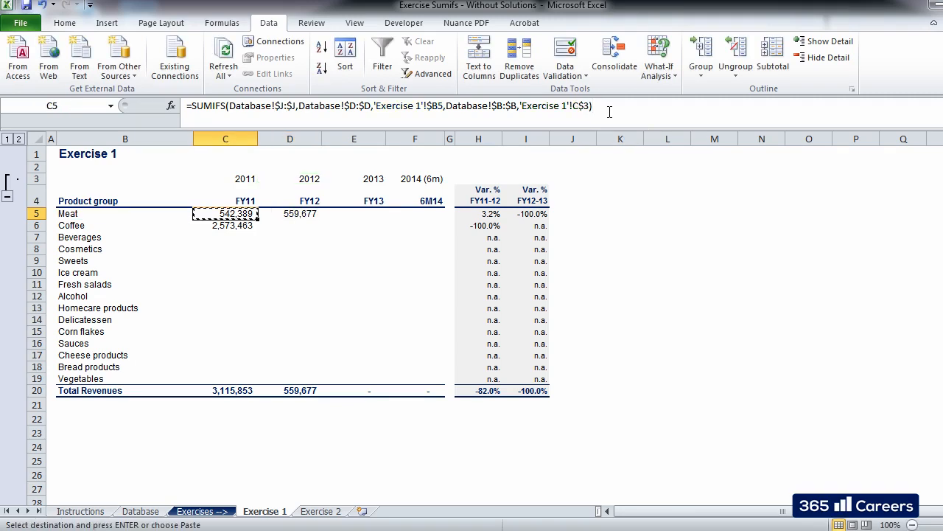
key(shift+Right)
key(shift+Right)
key(shift+Right)
key(shift+Down)
key(shift+Down)
key(shift+Down)
key(shift+Down)
key(shift+Down)
key(shift+Down)
key(shift+Down)
key(shift+Down)
key(shift+Down)
key(shift+Down)
key(shift+Down)
key(shift+Down)
key(shift+Down)
key(shift+Down)
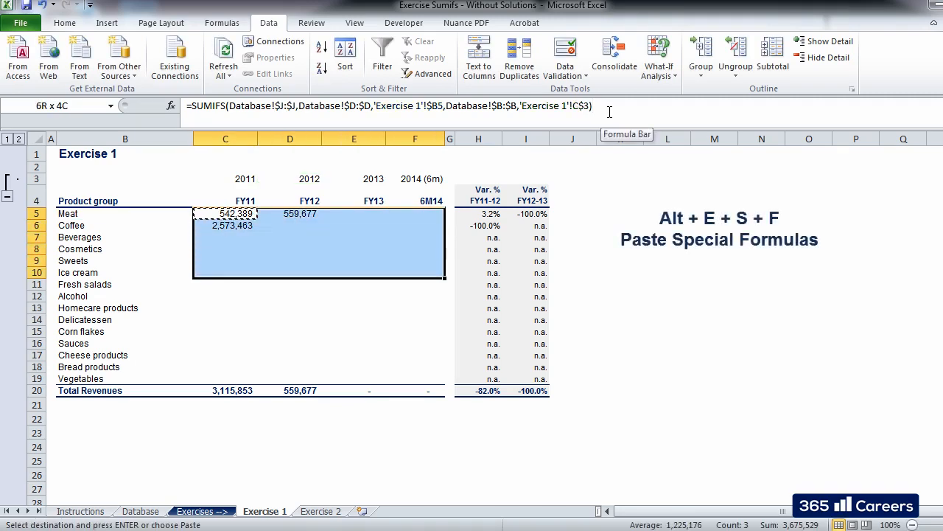
key(alt)
key(e)
key(s)
key(f)
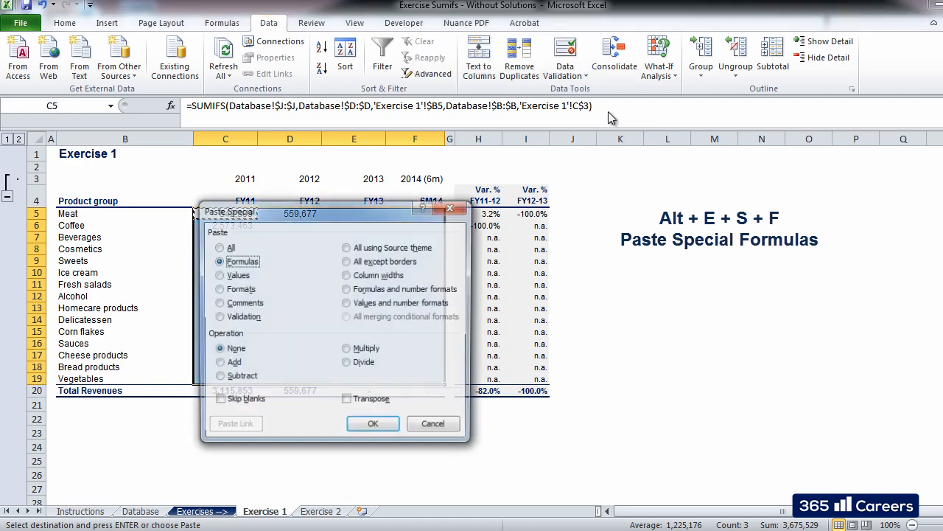
key(Return)
key(Escape)
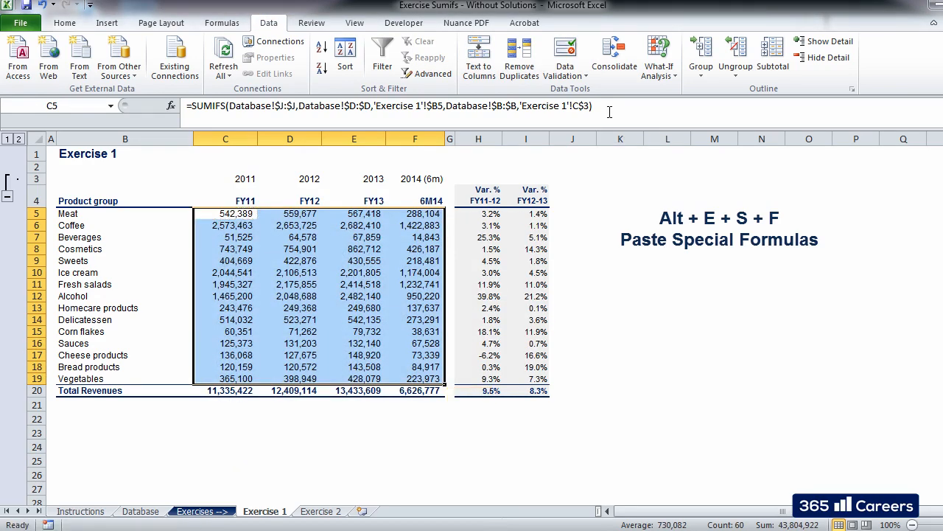
key(Right)
key(Right)
key(Right)
key(Right)
key(Right)
key(Right)
key(Right)
key(Right)
key(Right)
key(Right)
key(Right)
key(Left)
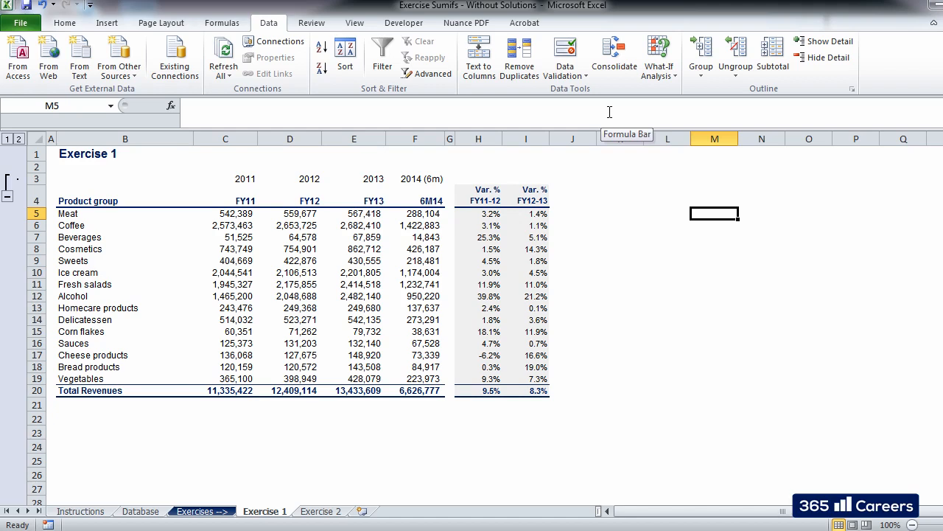
- Check the copied SUMIFS formulas in cells D7, E12 and F14 of Exercise 1 for correct criteria references
click(287, 236)
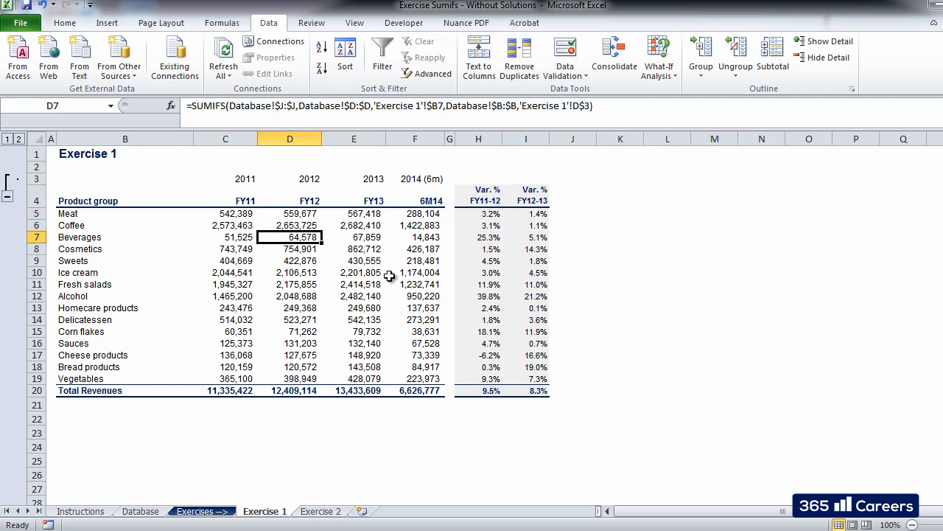
key(F2)
key(Escape)
click(368, 296)
key(F2)
key(Escape)
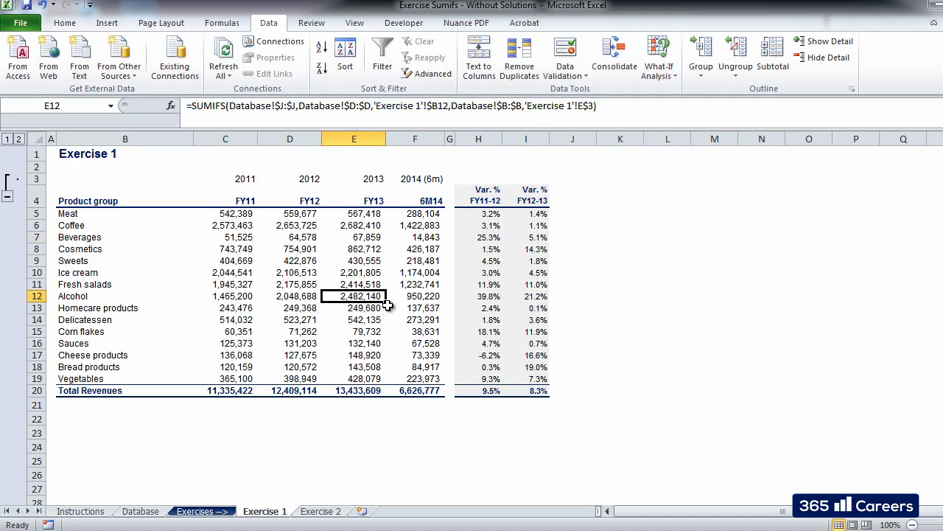
click(410, 319)
key(F2)
key(Escape)
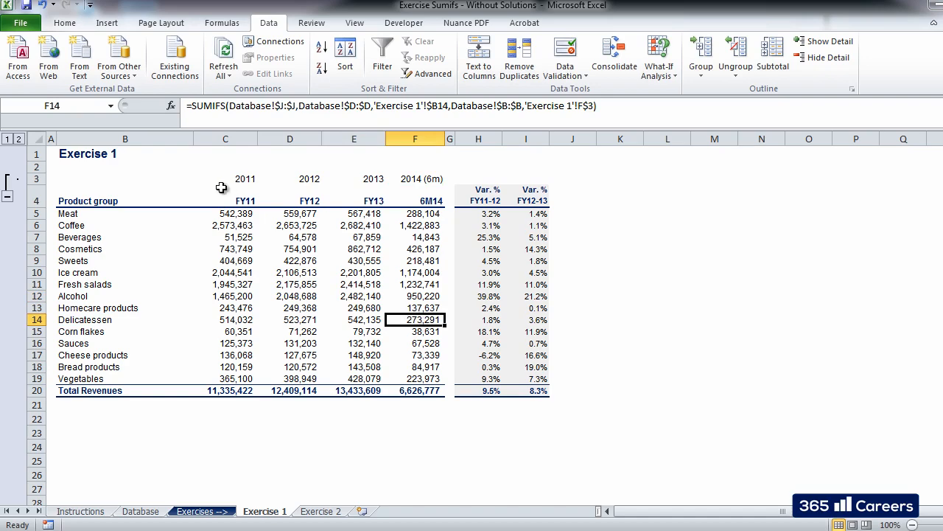
- Collapse the grouped year row 3 in Exercise 1 and switch to the Exercise 2 sheet
click(7, 195)
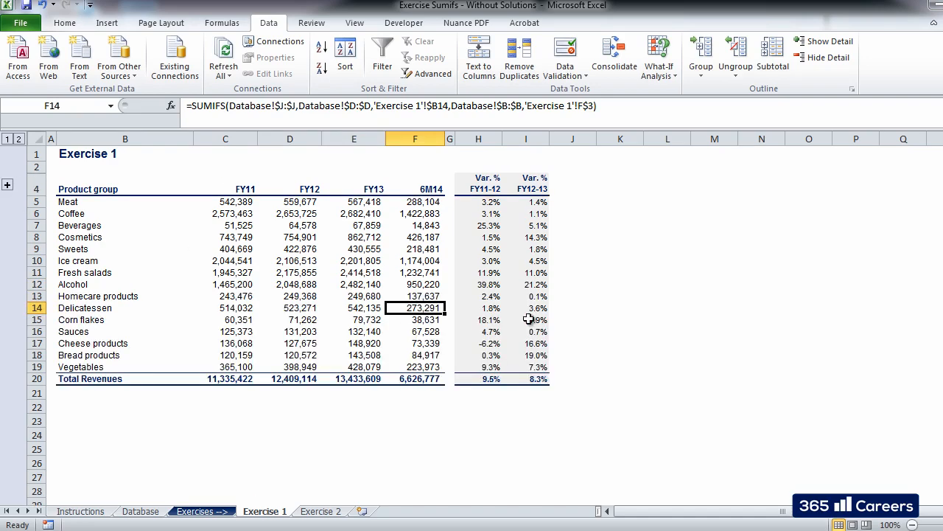
click(683, 306)
key(ctrl+Page_Down)
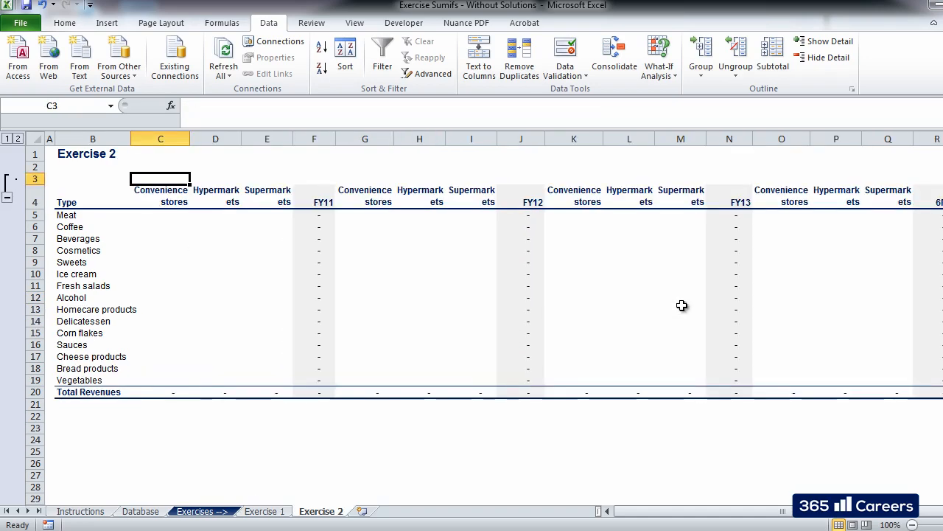
- Enter 2011 in cell C3 above the first store type and copy it across to F3
key(Down)
key(Down)
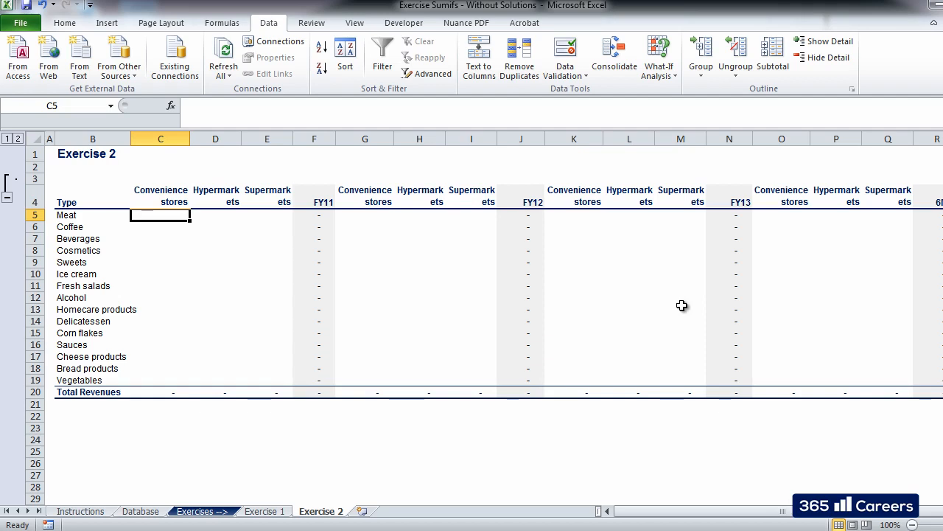
key(Up)
key(Up)
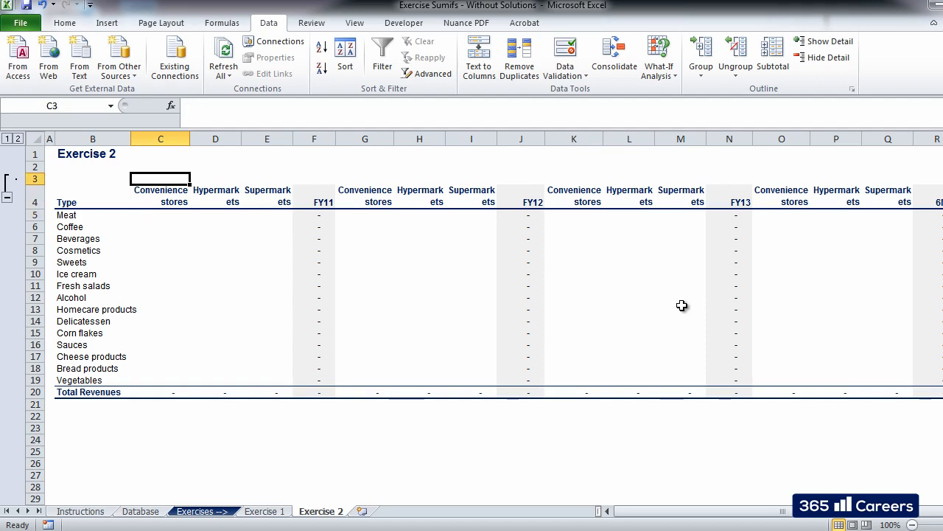
text(2011)
key(Tab)
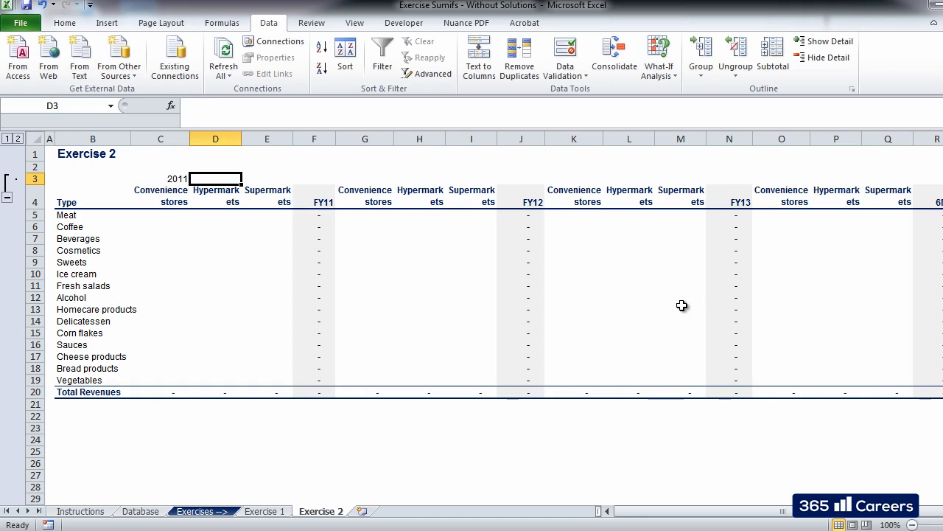
key(Left)
key(ctrl+c)
key(shift+Right)
key(shift+Right)
key(shift+Right)
key(ctrl+v)
- Enter 2012 in cell G3 and copy it across to J3 for the FY12 columns
key(Right)
key(Right)
key(Right)
key(Right)
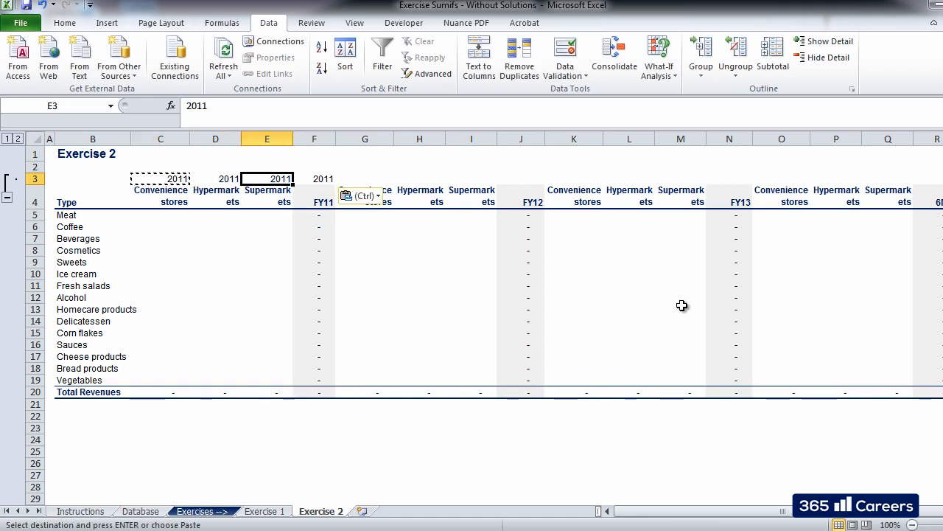
text(2012)
key(Tab)
key(Left)
key(ctrl+c)
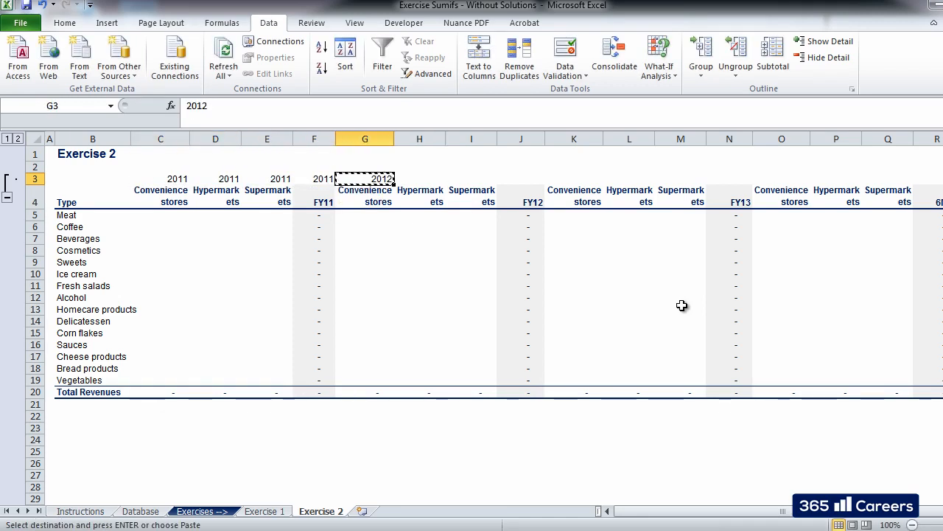
key(shift+Right)
key(shift+Right)
key(shift+Right)
key(ctrl+v)
- Enter 2013 in cell K3 and copy it across to N3 for the FY13 columns
key(Right)
key(Right)
key(Right)
key(Right)
text(2)
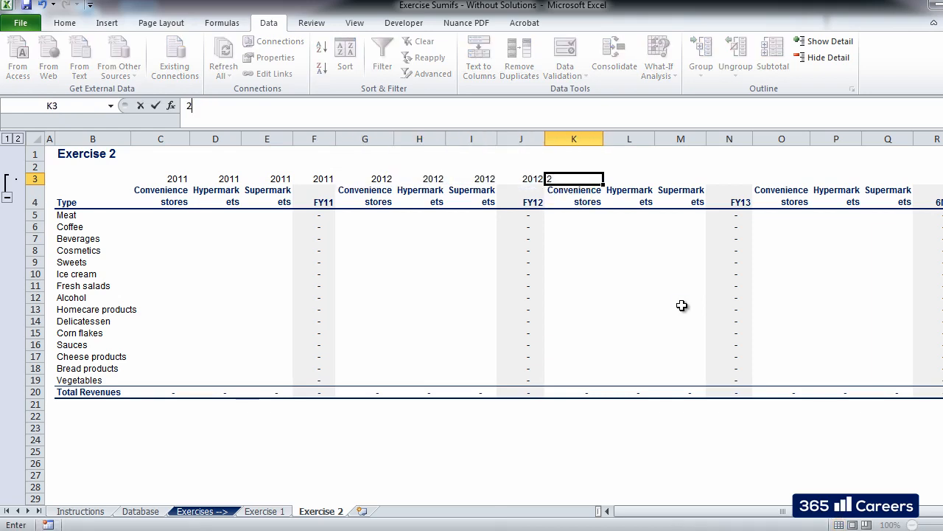
text(013)
key(Tab)
key(Left)
key(ctrl+c)
key(shift+Right)
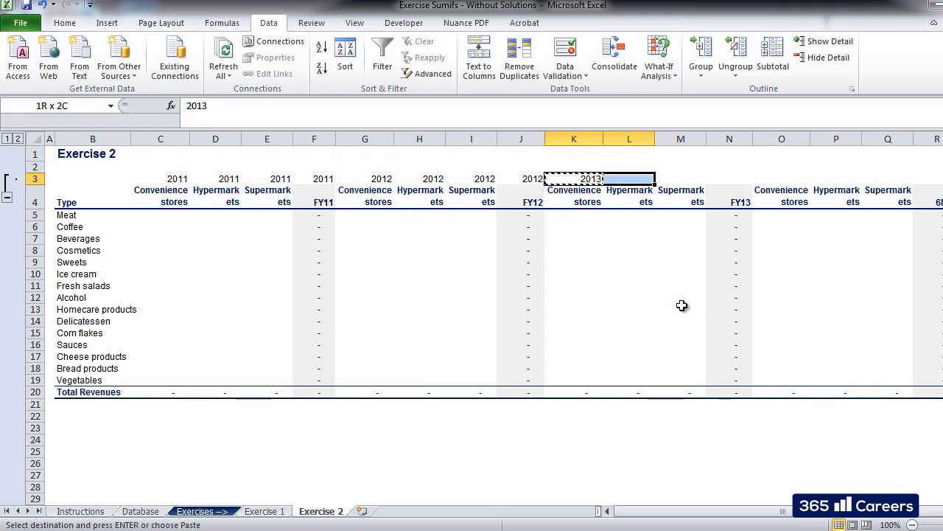
key(shift+Right)
key(shift+Right)
key(ctrl+v)
- Enter "2014 (6m)" in cell O3 and copy it across to R3 for the six-month 2014 columns
key(Right)
key(Right)
key(Right)
key(Right)
text(201)
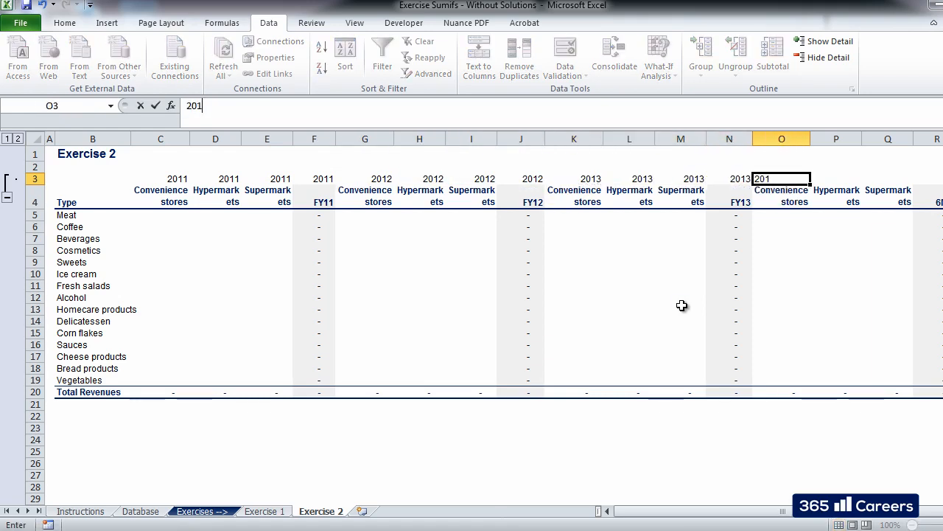
text(4 (6m))
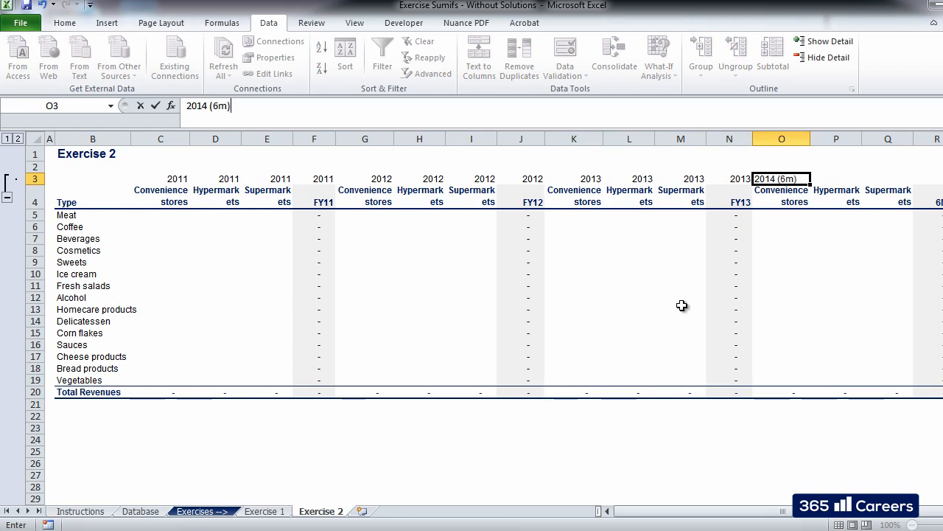
key(Tab)
key(Left)
key(ctrl+c)
key(Right)
key(shift+Right)
key(shift+Right)
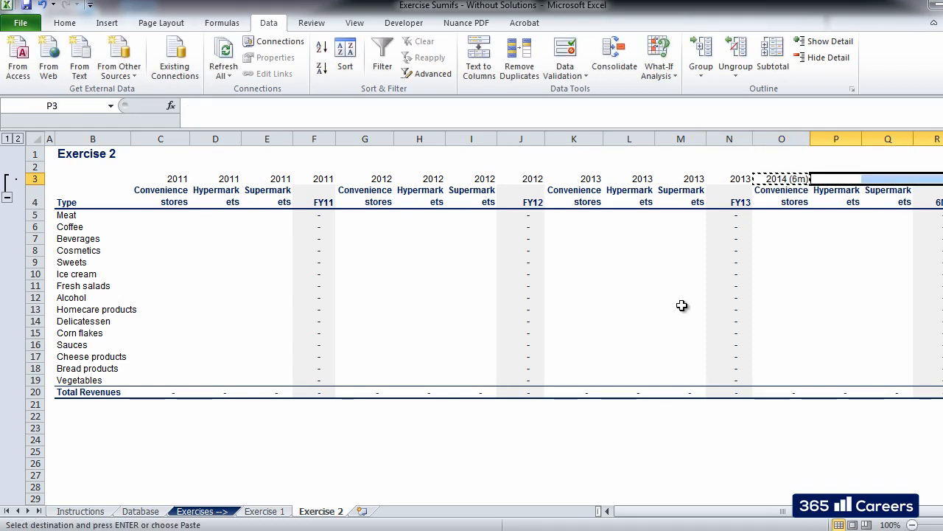
key(ctrl+v)
- Start a SUMIFS formula in Exercise 2 cell C5 with the Database revenue column $J:$J as the sum range
key(Left)
key(Left)
key(Left)
key(Down)
key(Left)
key(Down)
key(Left)
key(Left)
key(Left)
key(Left)
key(Left)
key(Left)
key(Left)
key(Left)
key(Left)
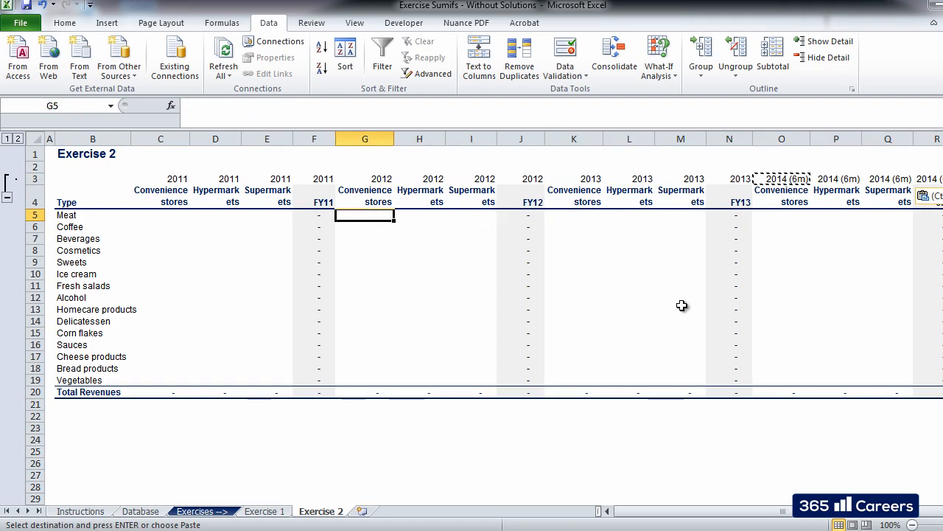
text(+SUMIFS()
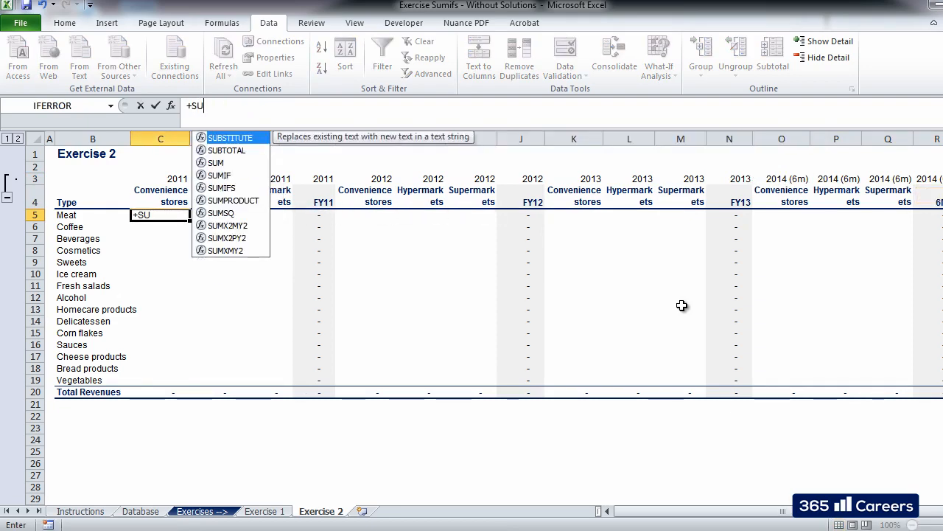
key(ctrl+Page_Up)
key(ctrl+Page_Up)
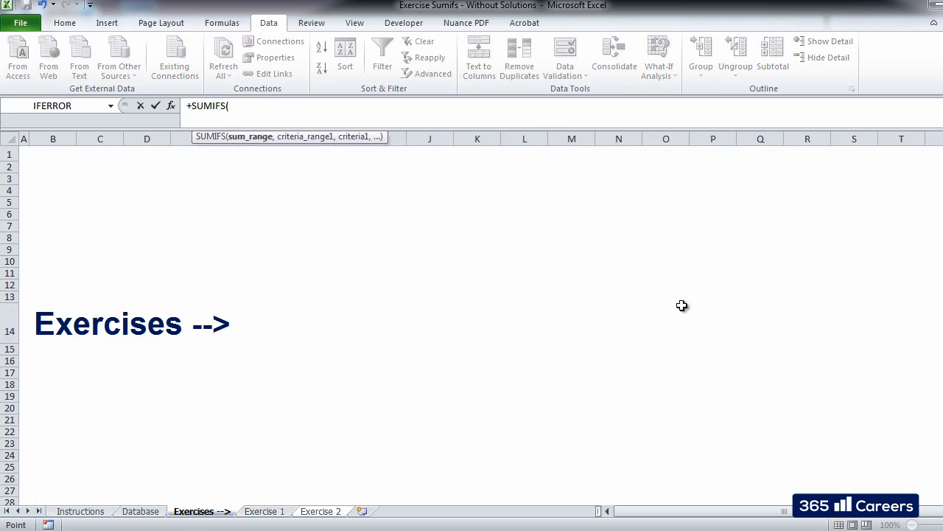
click(746, 139)
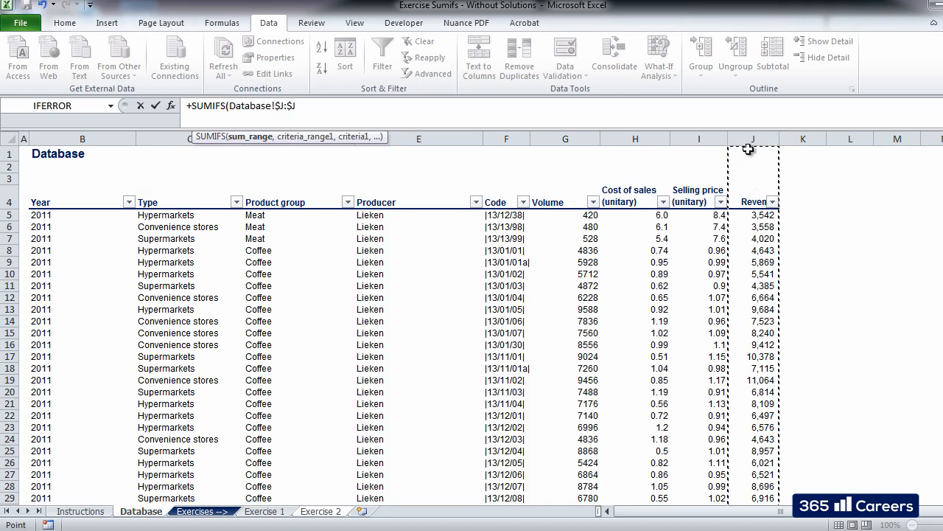
text(,)
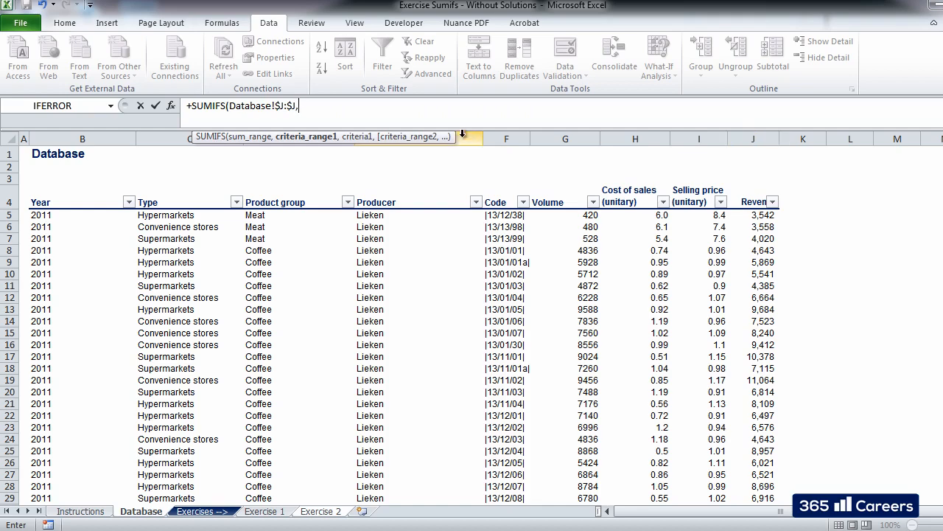
- Set the Database product group column $D:$D as the first criteria range of the SUMIFS formula
drag(440, 142, 435, 126)
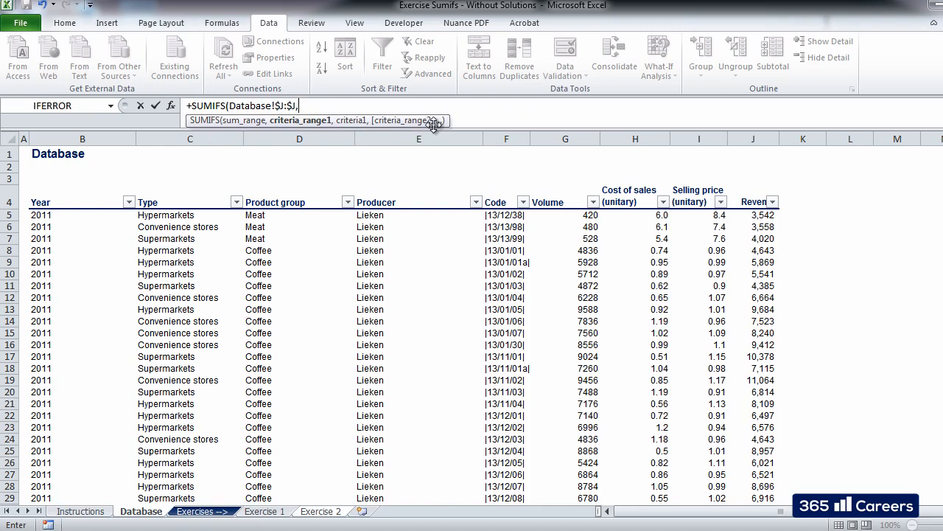
click(278, 139)
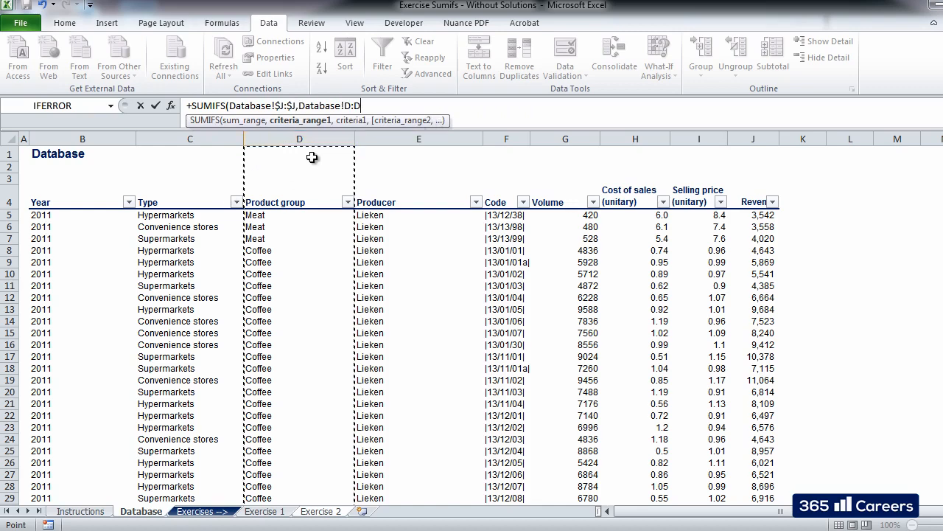
key(F4)
text(,)
- Set Exercise 2 cell $B5 (Meat), with its column locked, as the first criterion
key(ctrl+Page_Down)
key(ctrl+Page_Down)
key(ctrl+Page_Down)
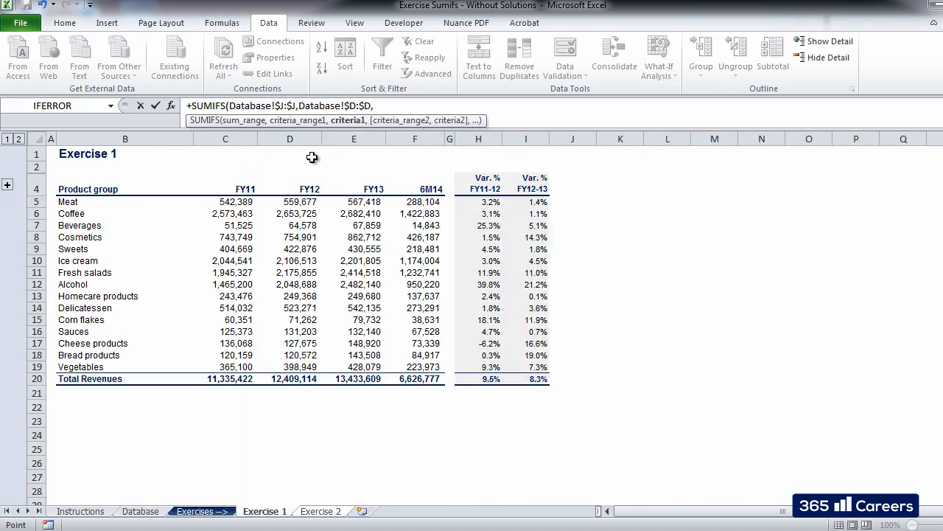
click(68, 218)
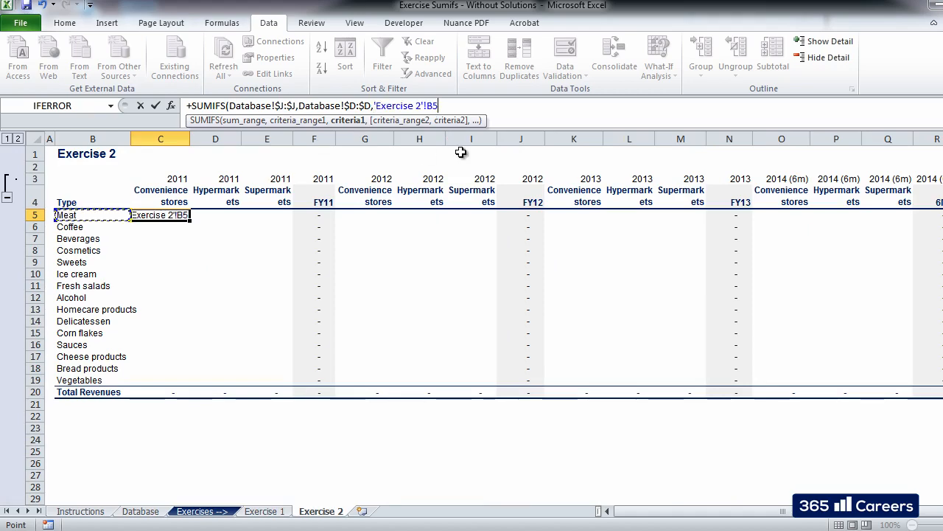
click(440, 106)
text($J)
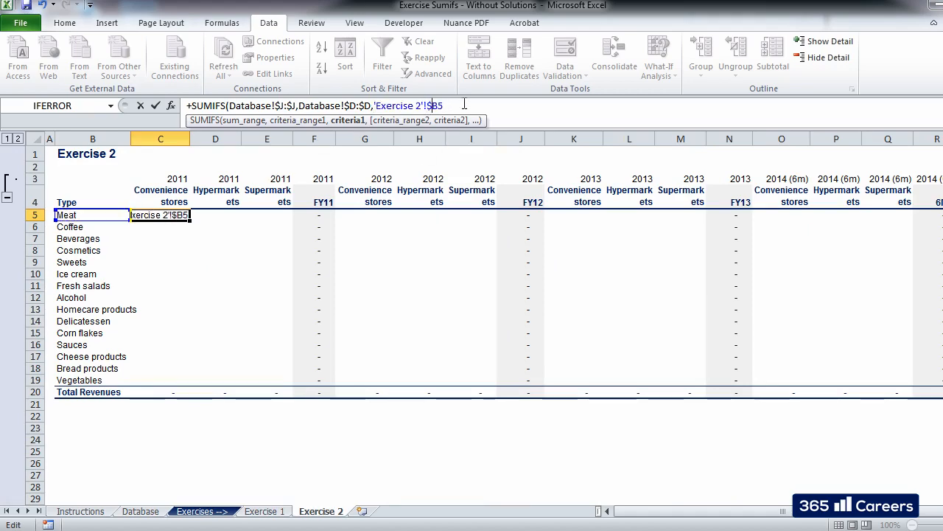
text(,)
- Set the Database year column $B:$B as the second criteria range of the formula
key(ctrl+Page_Up)
key(ctrl+Page_Up)
key(ctrl+Page_Up)
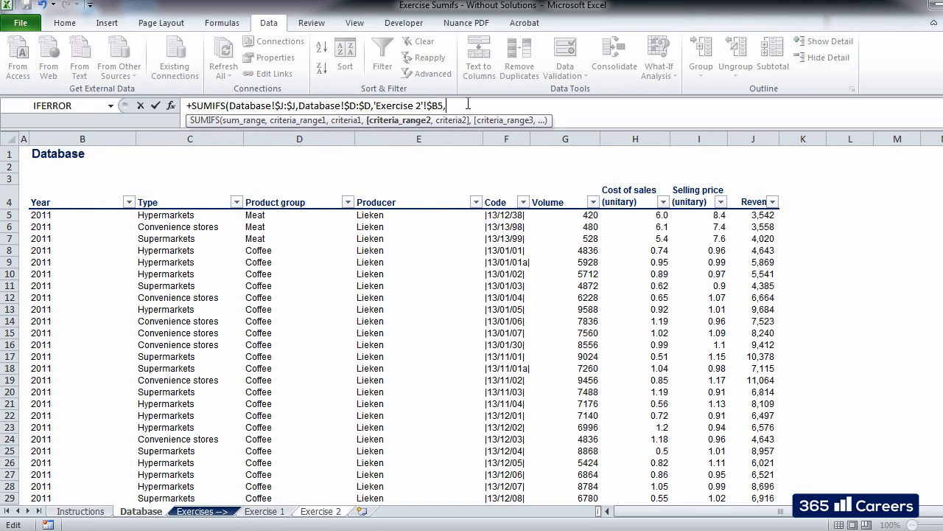
click(92, 139)
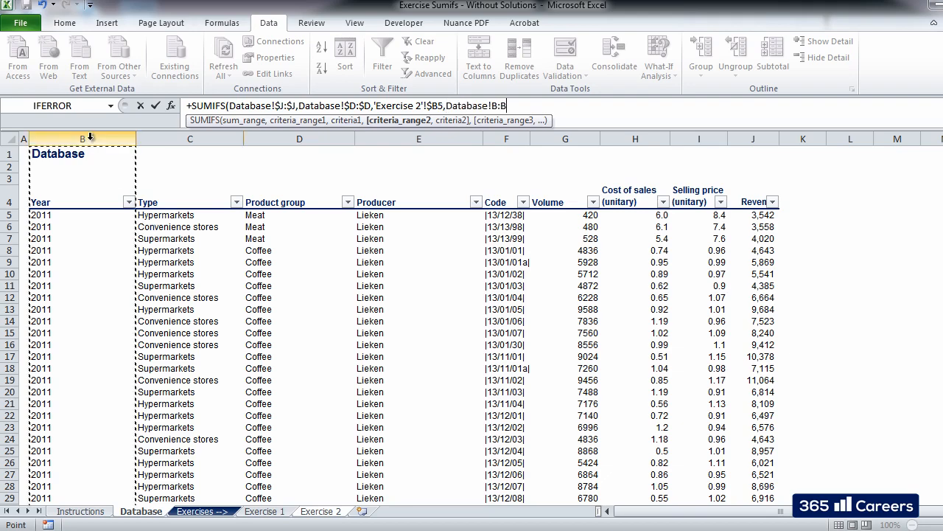
key(F4)
text(,)
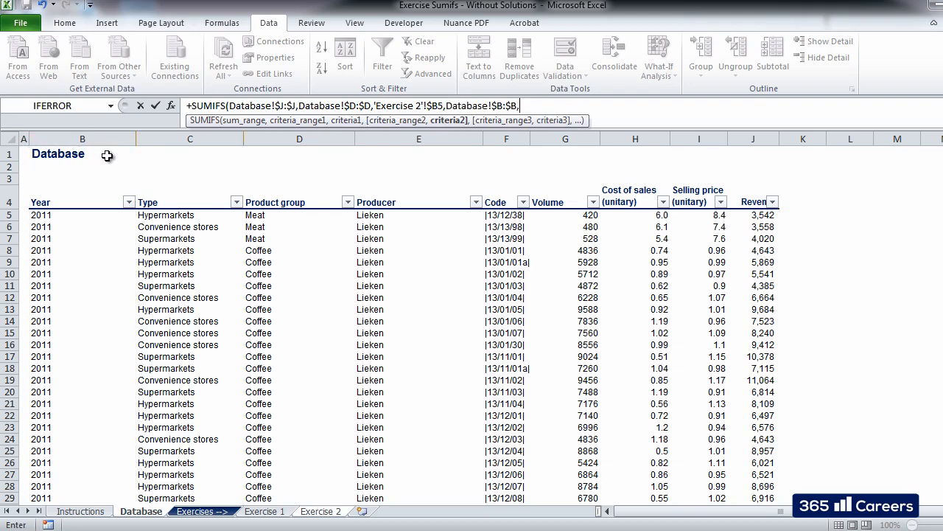
- Set Exercise 2 year cell C$3, with its row locked, as the second criterion
key(ctrl+Page_Down)
key(ctrl+Page_Down)
key(ctrl+Page_Down)
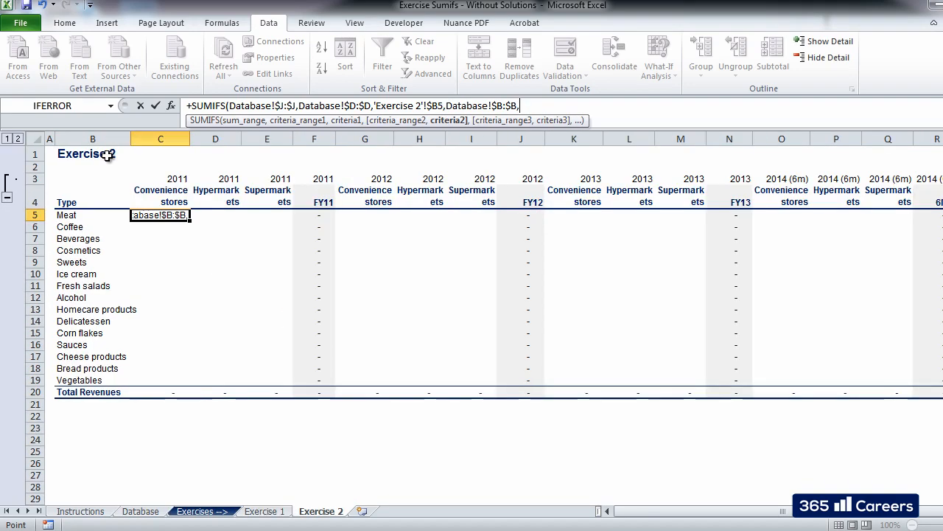
click(162, 180)
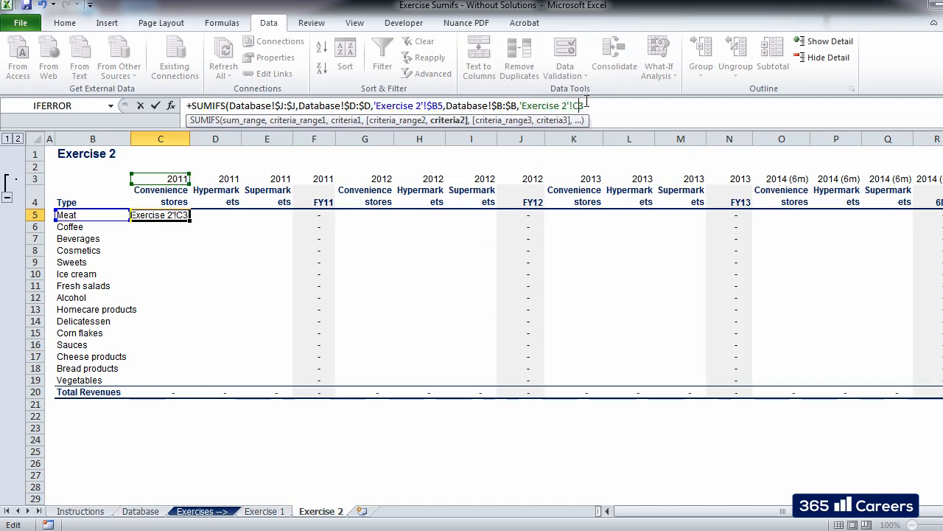
key(F4)
key(F4)
text(,)
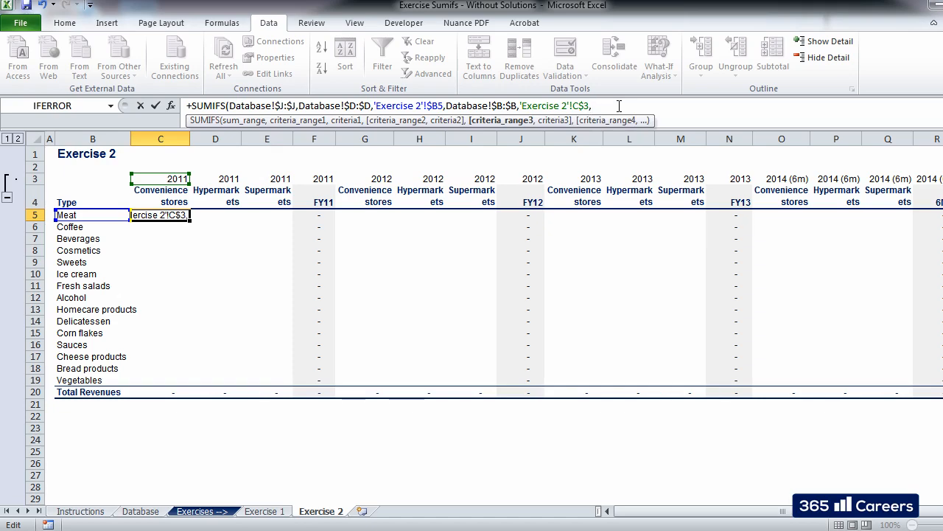
- Set the Database type column $C:$C as the third criteria range of the formula
key(ctrl+Page_Up)
key(ctrl+Page_Up)
key(ctrl+Page_Up)
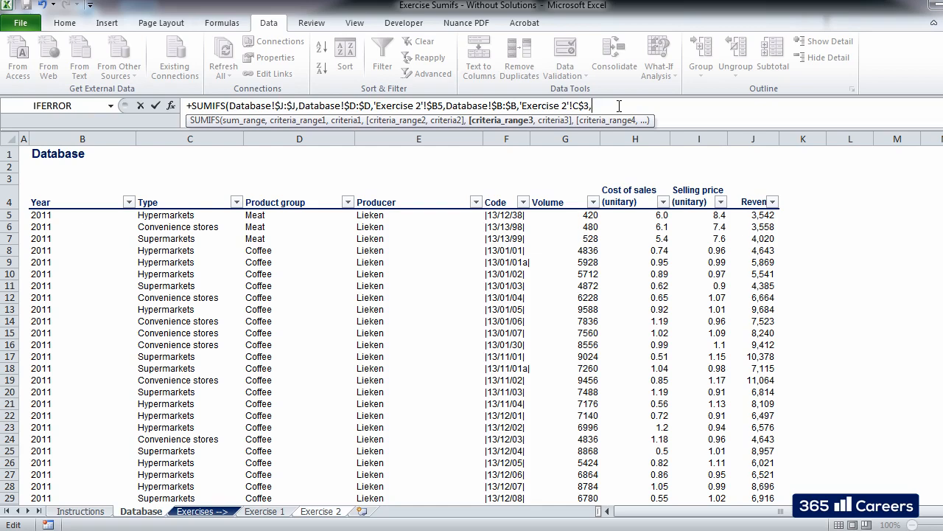
click(214, 135)
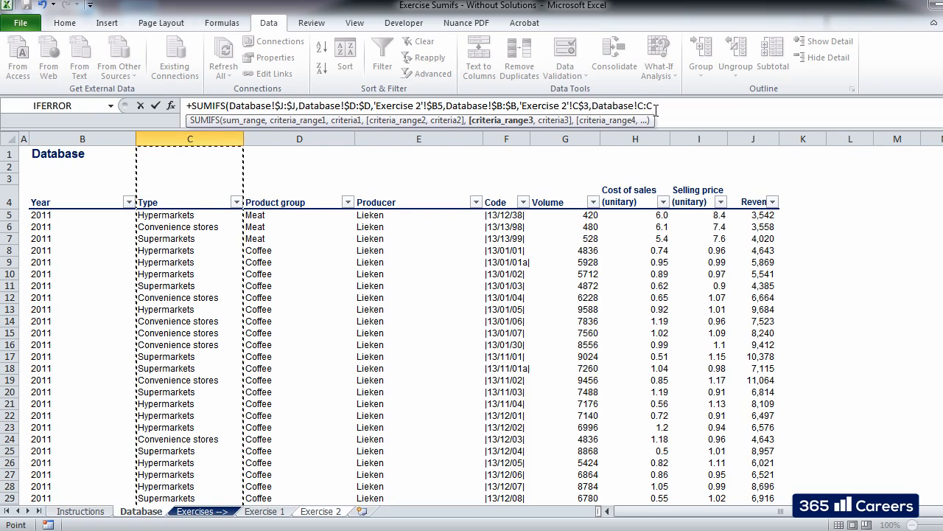
key(F4)
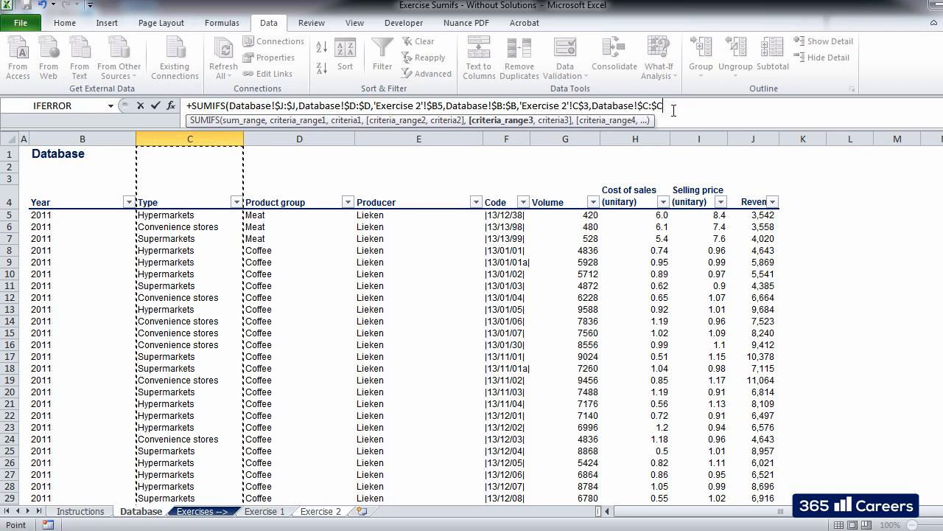
text(,)
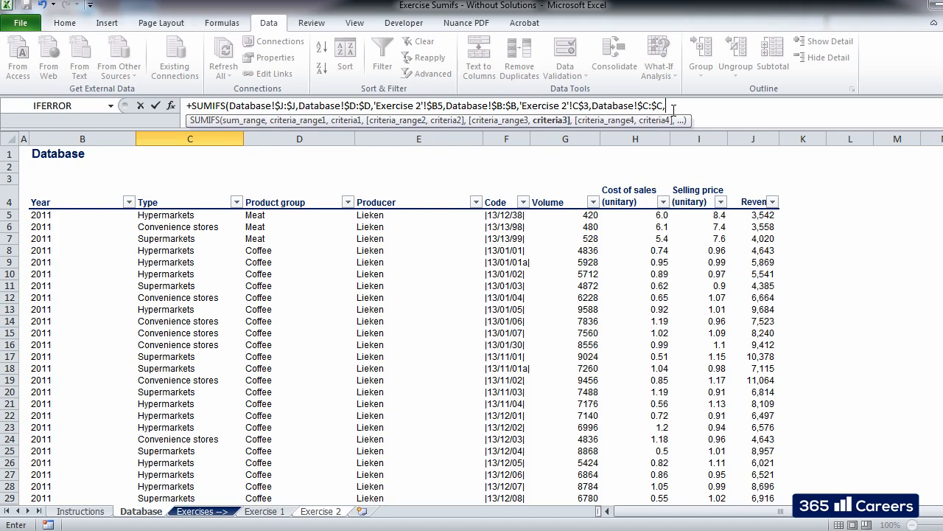
- Set Exercise 2 store-type cell C$4, with its row locked, as the third criterion
key(ctrl+Page_Down)
key(ctrl+Page_Down)
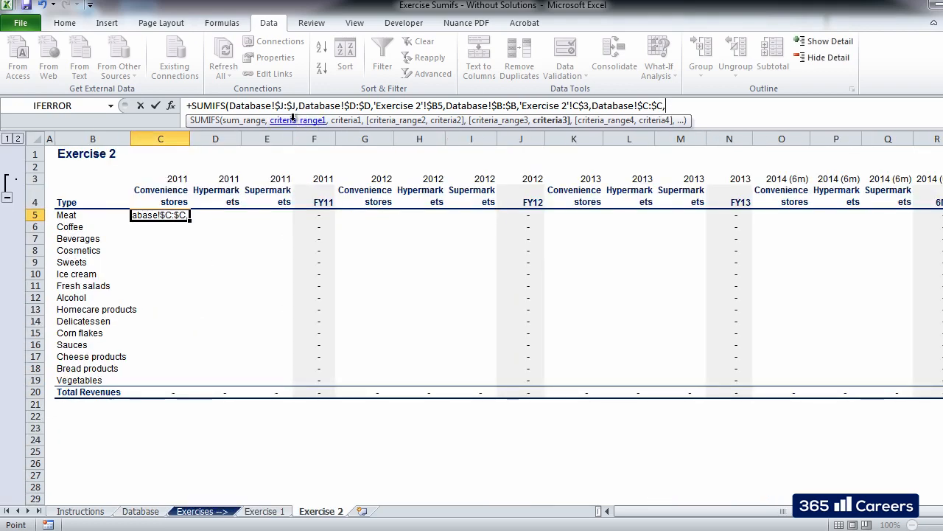
click(174, 193)
click(745, 117)
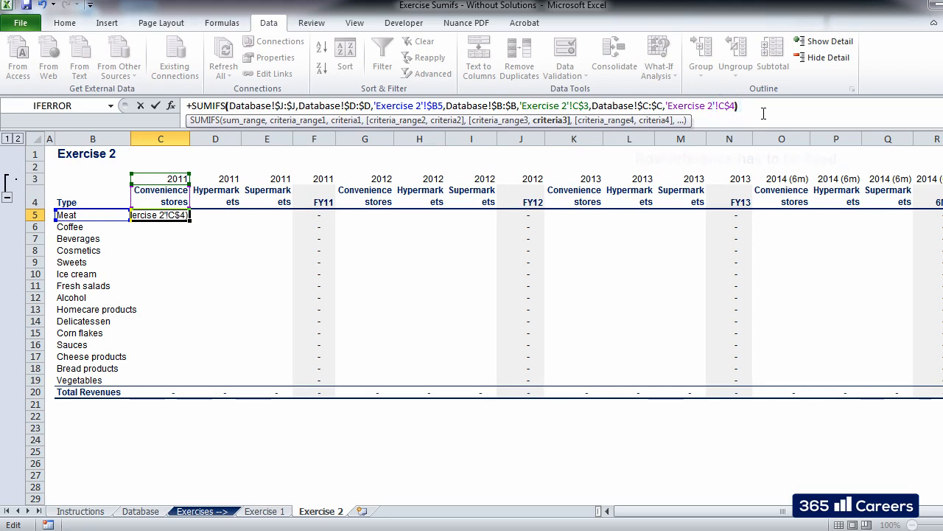
- Close and enter the SUMIFS formula in C5, and show its result without decimals
text())
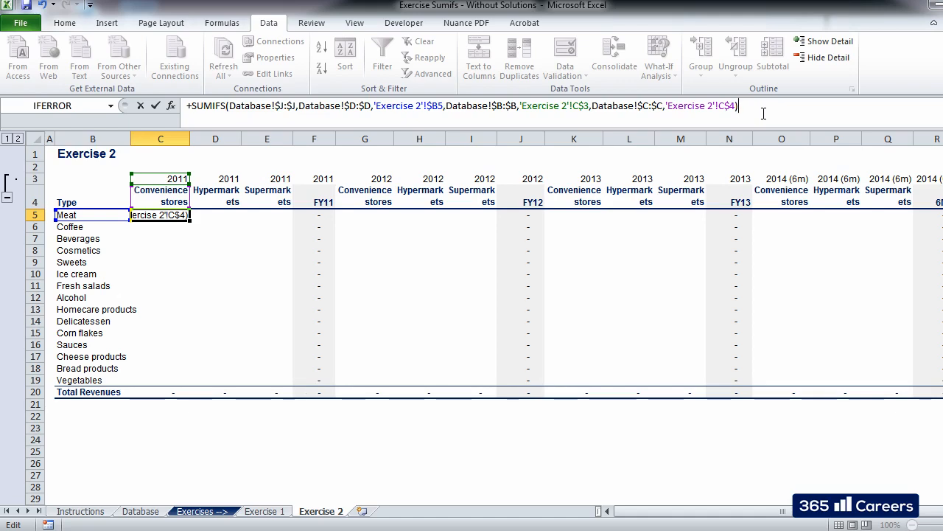
key(Return)
key(Up)
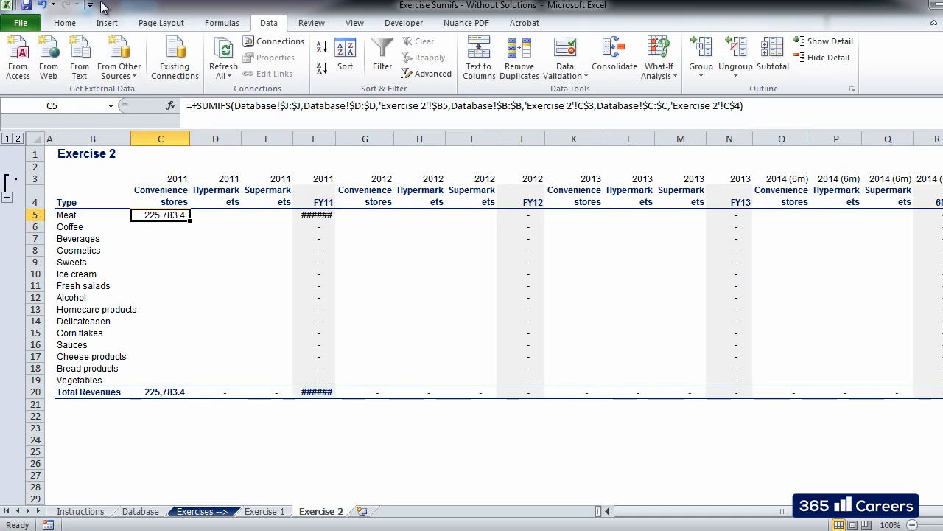
click(65, 23)
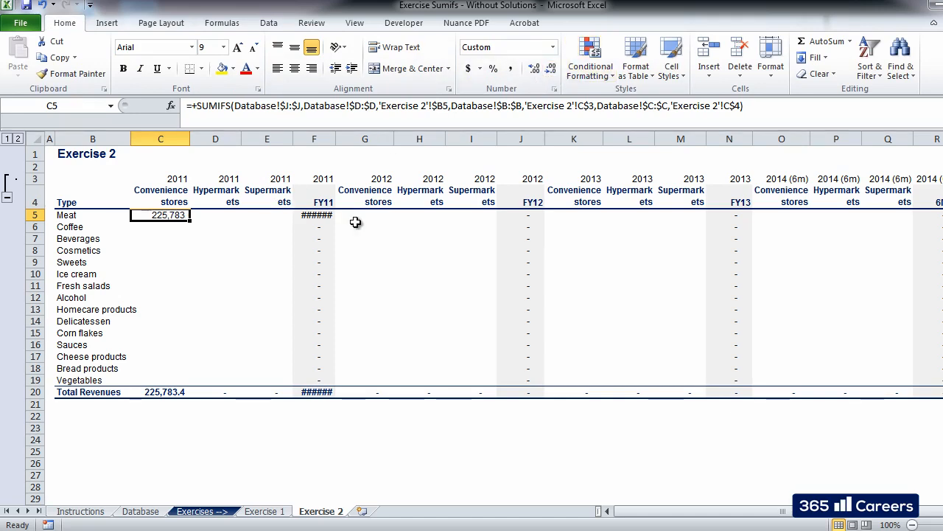
- Copy the C5 formula and paste it as formulas only into the 2011 store-type block C5:E19
key(ctrl+c)
key(shift+Right)
key(shift+Down)
key(shift+Down)
key(shift+Right)
key(shift+Down)
key(shift+Down)
key(shift+Down)
key(shift+Down)
key(shift+Down)
key(shift+Down)
key(shift+Down)
key(shift+Down)
key(shift+Down)
key(shift+Down)
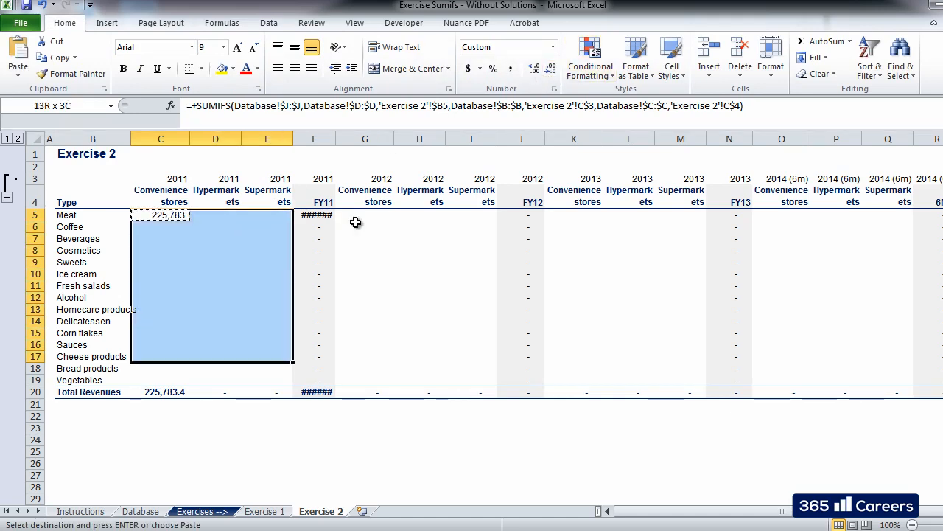
key(shift+Down)
key(shift+Down)
key(alt+e)
key(s)
key(f)
key(Return)
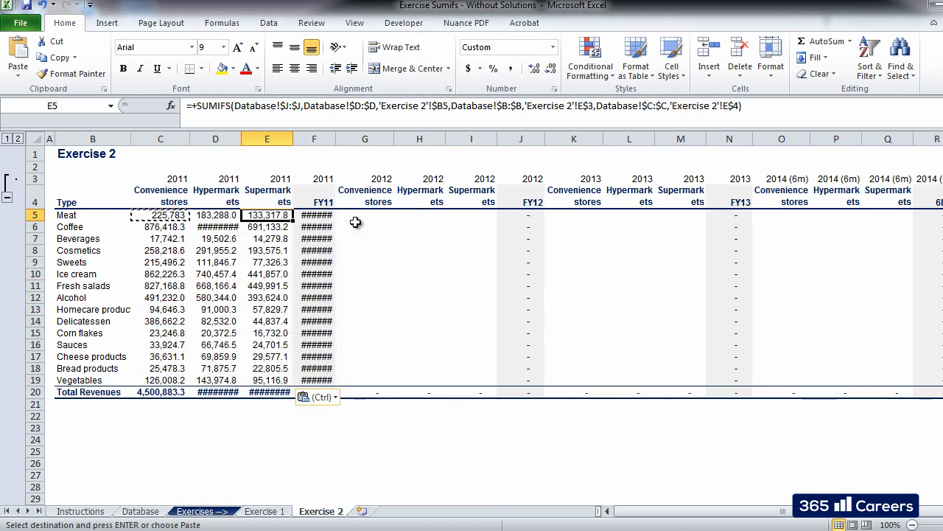
- Paste the copied formula as formulas only into the 2012 store-type block G5:I19
key(Right)
key(Right)
key(shift+Down)
key(shift+Down)
key(shift+Right)
key(shift+Right)
key(shift+Right)
key(shift+Down)
key(shift+Left)
key(shift+Down)
key(shift+Down)
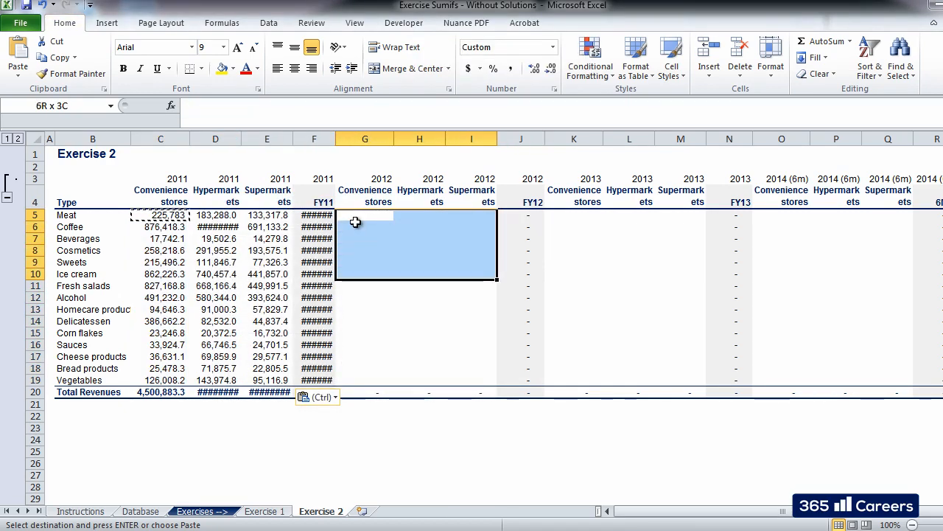
key(shift+Down)
key(shift+Down)
key(shift+Down)
key(shift+Down)
key(shift+Down)
key(shift+Down)
key(shift+Down)
key(shift+Down)
key(shift+Down)
key(alt+e)
key(s)
key(f)
key(Return)
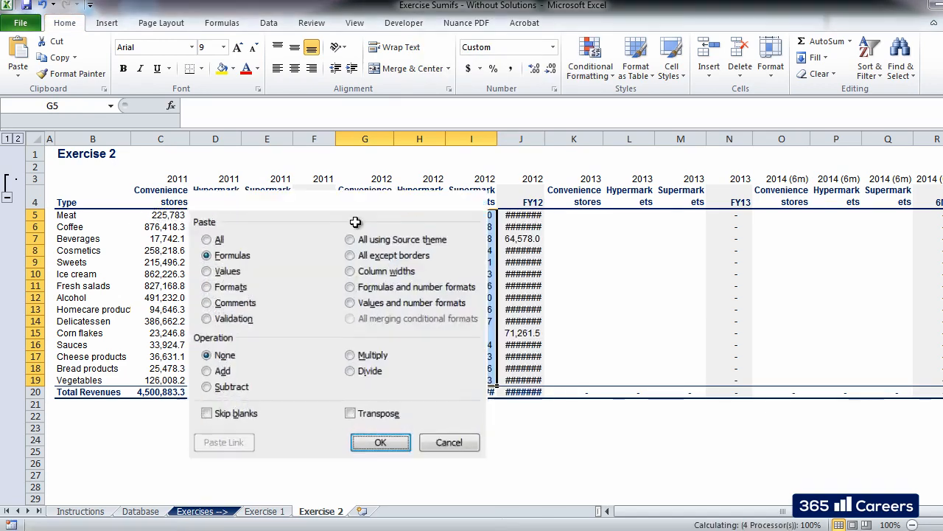
- Paste the copied formula as formulas only into the 2013 store-type block K5:M19
key(Right)
key(Right)
key(Right)
key(Right)
key(shift+Right)
key(shift+Right)
key(shift+Down)
key(shift+Down)
key(shift+Down)
key(shift+Down)
key(shift+Down)
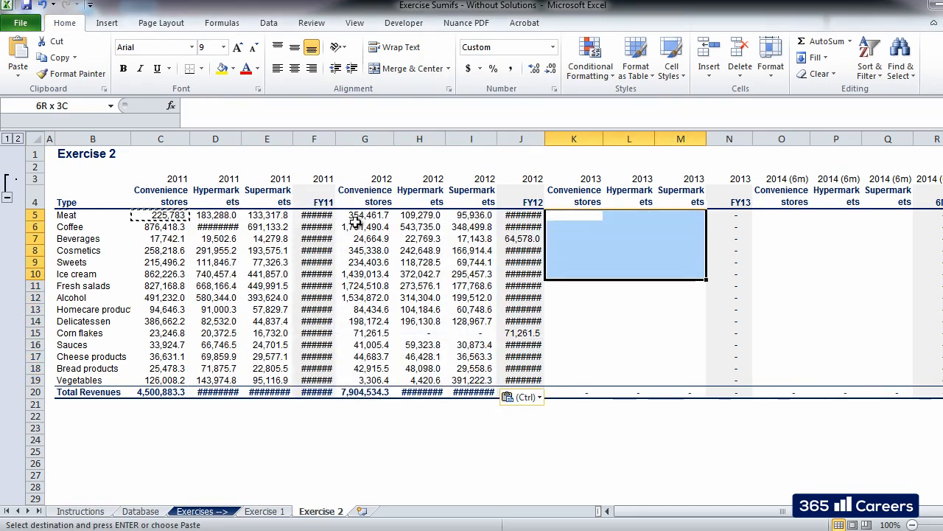
key(shift+Down)
key(shift+Down)
key(shift+Down)
key(shift+Down)
key(shift+Down)
key(shift+Down)
key(shift+Down)
key(shift+Down)
key(shift+Down)
key(alt+e)
key(s)
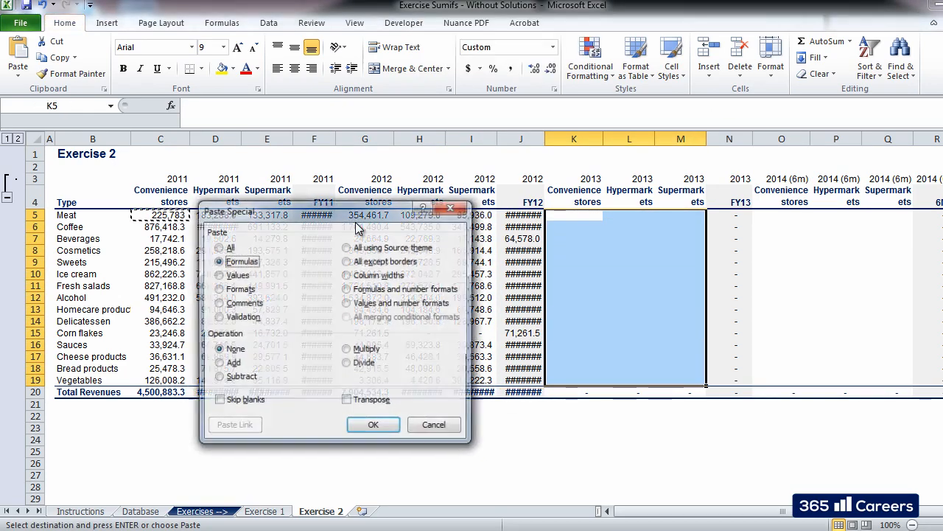
key(Return)
- Paste the copied formula as formulas only into the 2014 (6m) store-type block O5:Q19
key(Right)
key(Right)
key(Right)
key(Right)
key(shift+Right)
key(shift+Right)
key(shift+Down)
key(shift+Down)
key(shift+Down)
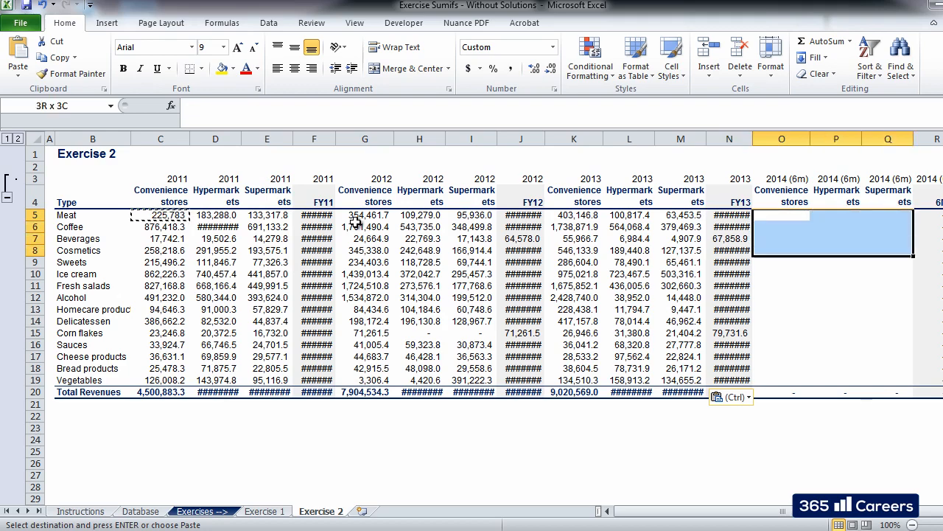
key(shift+Down)
key(shift+Down)
key(shift+Down)
key(shift+Down)
key(shift+Down)
key(shift+Down)
key(shift+Down)
key(shift+Down)
key(shift+Down)
key(shift+Down)
key(shift+Down)
key(alt+e)
key(s)
key(Return)
- Select all figures of the Exercise 2 table, C5:R20, including the period totals and the Total Revenues row
key(Left)
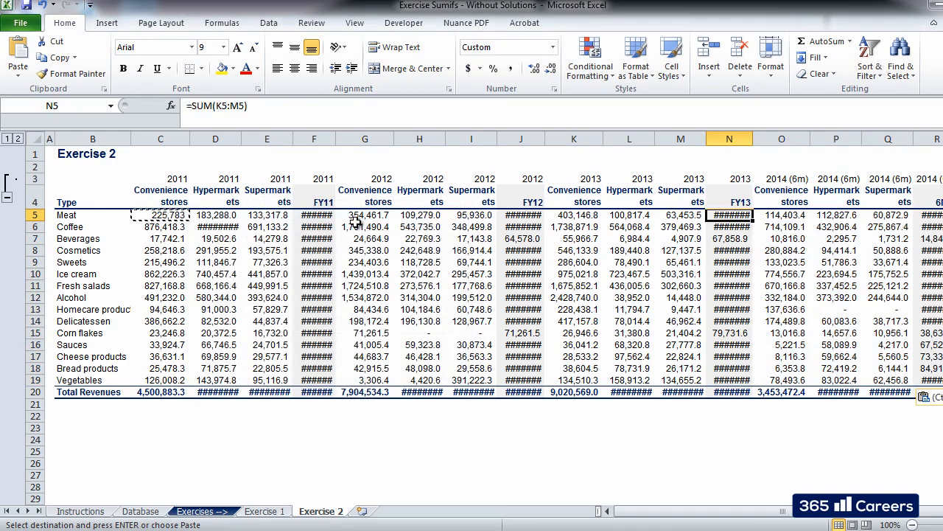
key(Left)
key(Left)
key(Left)
key(Left)
key(Left)
key(Left)
key(Left)
key(Left)
key(Left)
key(Left)
key(Left)
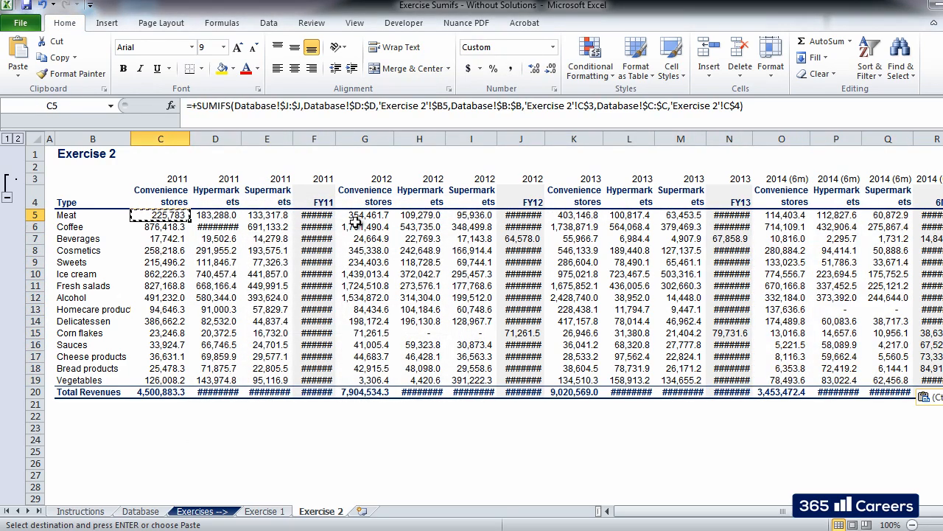
key(shift+Right)
key(shift+Right)
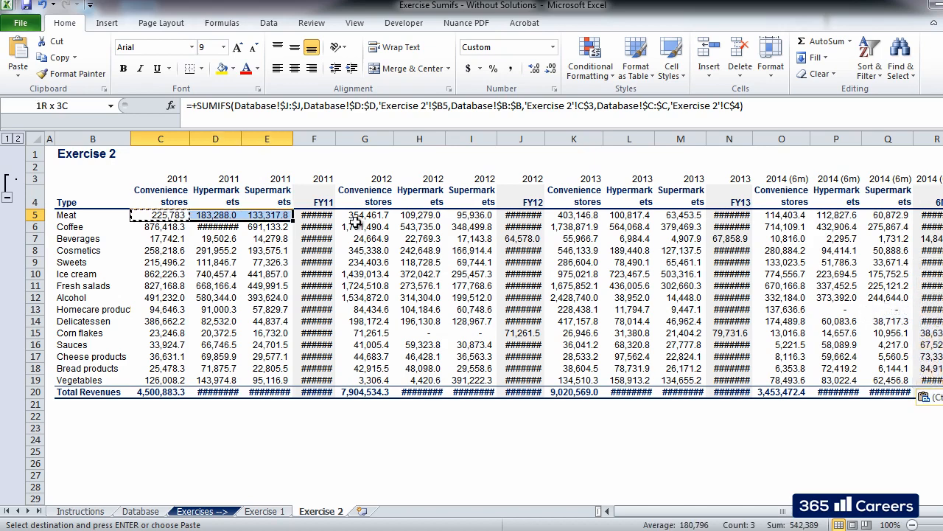
key(shift+Right)
key(shift+Right)
key(shift+Right)
key(shift+Right)
key(shift+Right)
key(shift+Right)
key(shift+Right)
key(shift+Right)
key(shift+Right)
key(shift+Right)
key(shift+Right)
key(shift+Right)
key(shift+Right)
key(shift+Right)
key(shift+Down)
key(shift+Down)
key(shift+Left)
key(shift+Down)
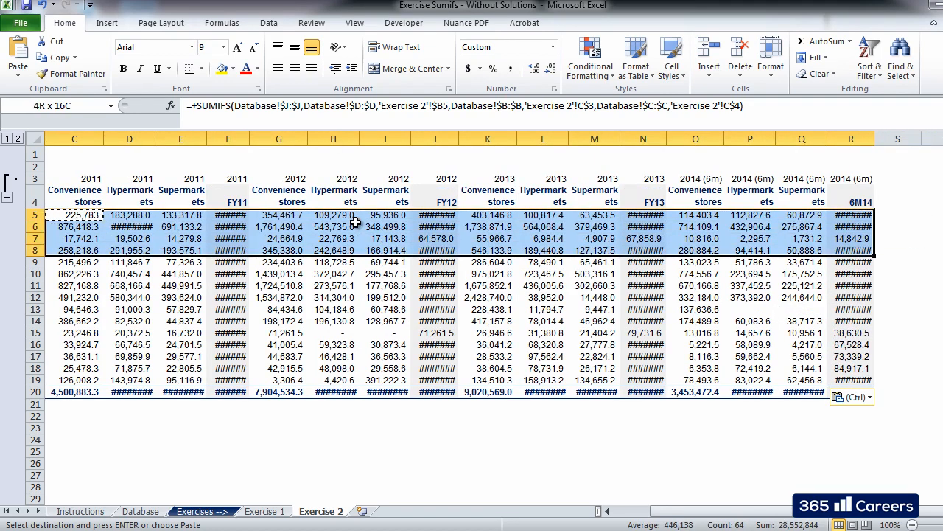
key(shift+Down)
key(shift+Down)
key(shift+Down)
key(shift+Down)
key(shift+Down)
key(shift+Down)
key(shift+Down)
key(shift+Down)
key(shift+Down)
key(shift+Down)
key(shift+Down)
key(shift+Down)
key(shift+Down)
key(shift+Up)
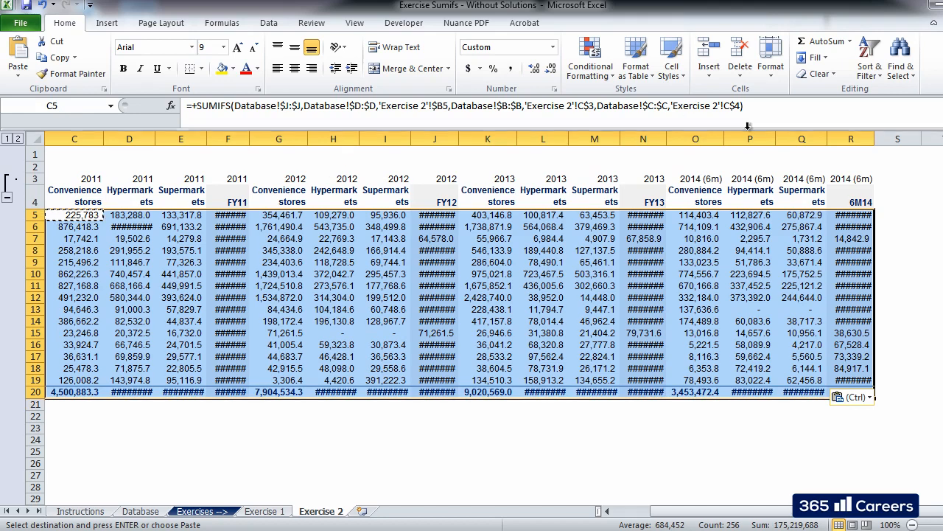
- Widen period-total columns F, J, N and R and the Hypermarkets and Supermarkets columns to fit their figures
drag(874, 138, 886, 139)
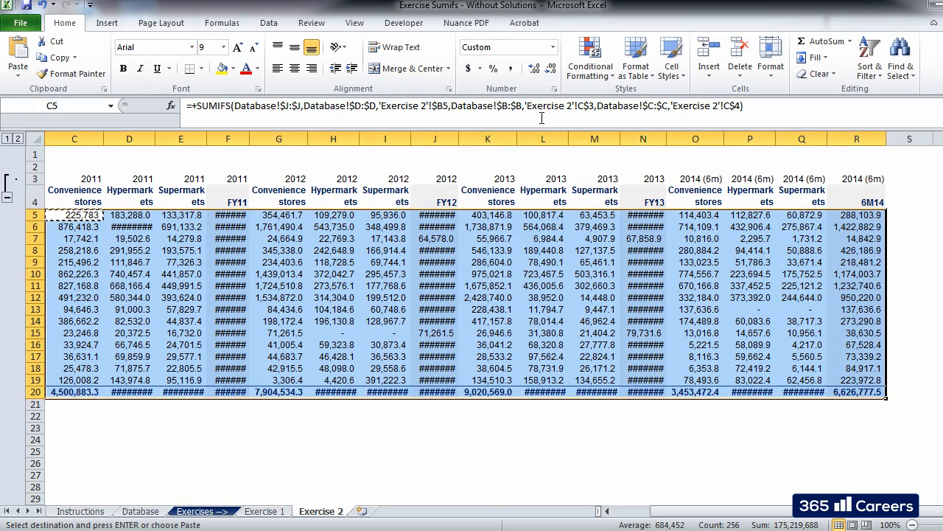
drag(458, 138, 475, 139)
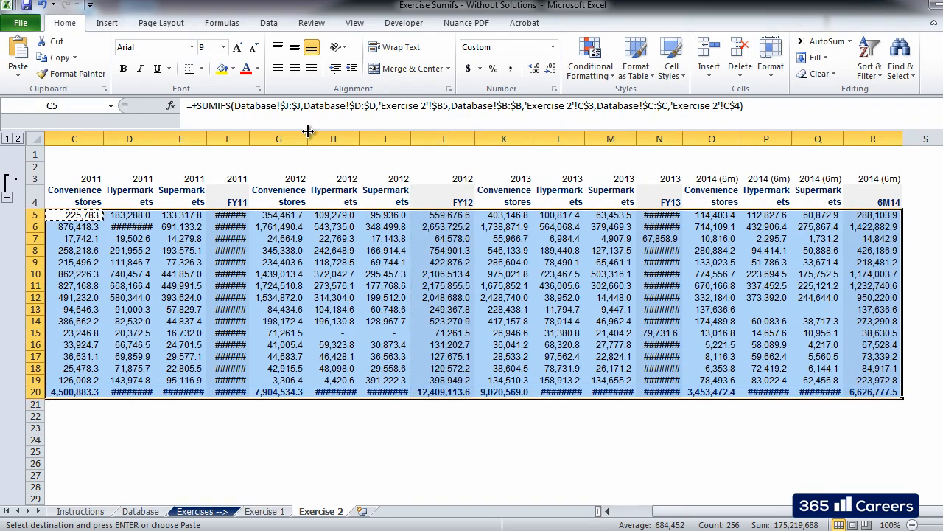
double_click(251, 138)
double_click(704, 138)
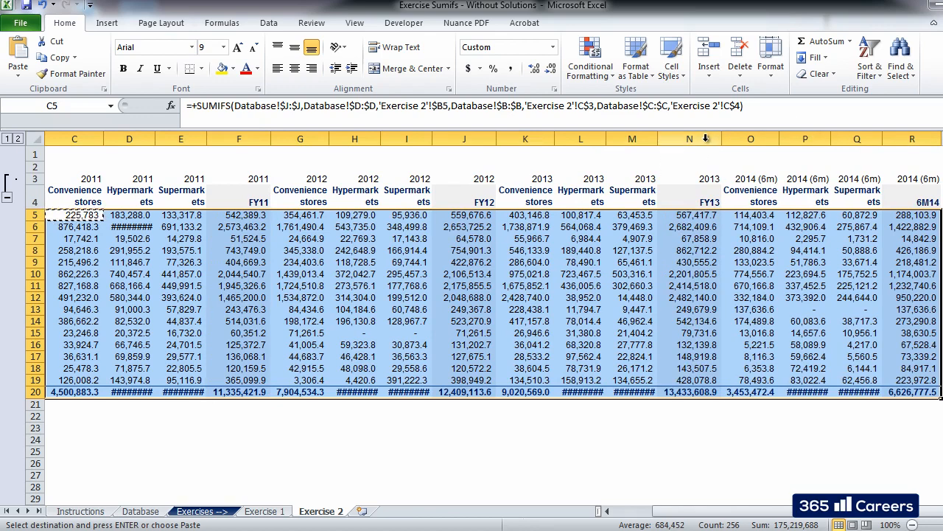
drag(695, 511, 663, 509)
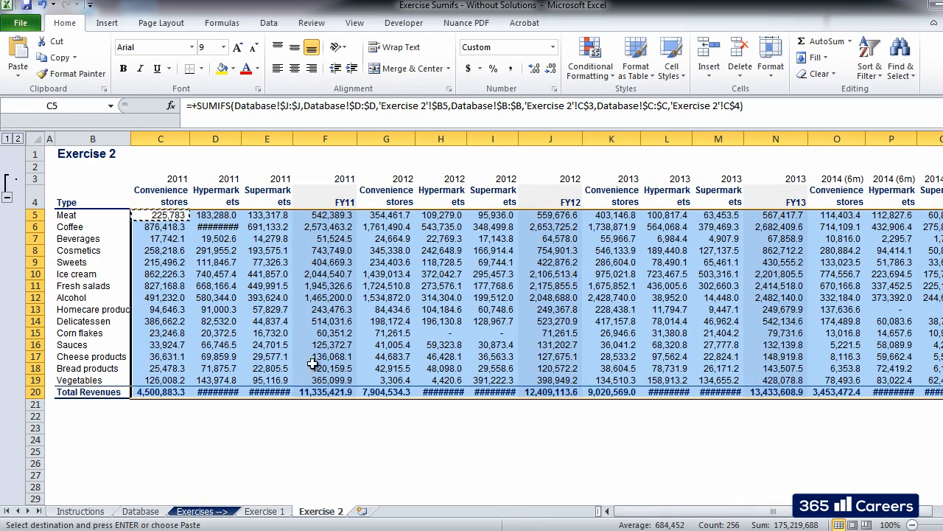
double_click(241, 138)
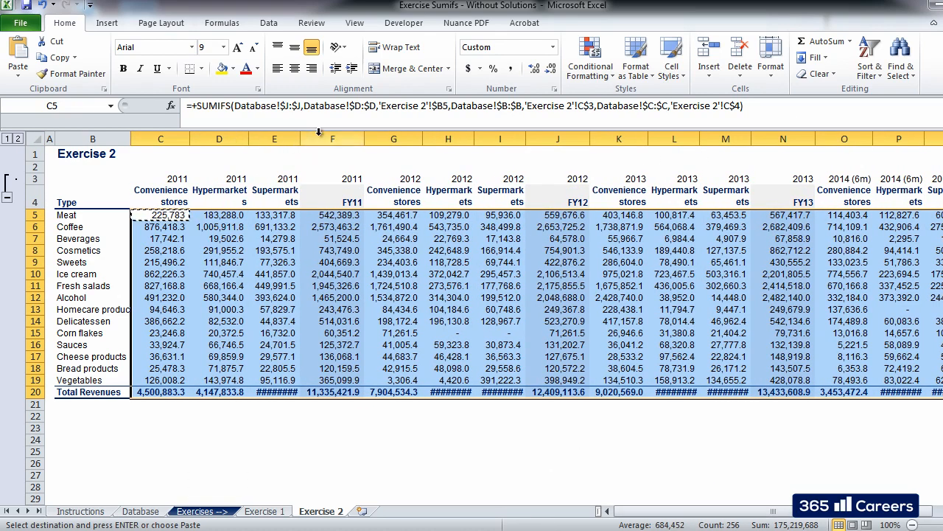
- Show all selected figures without decimals and collapse the grouped year row 3
click(547, 72)
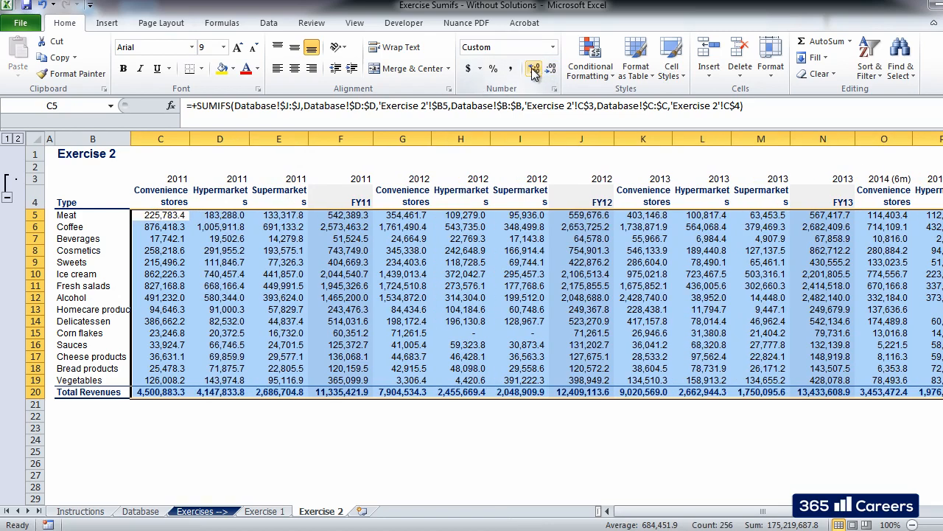
click(317, 430)
click(6, 199)
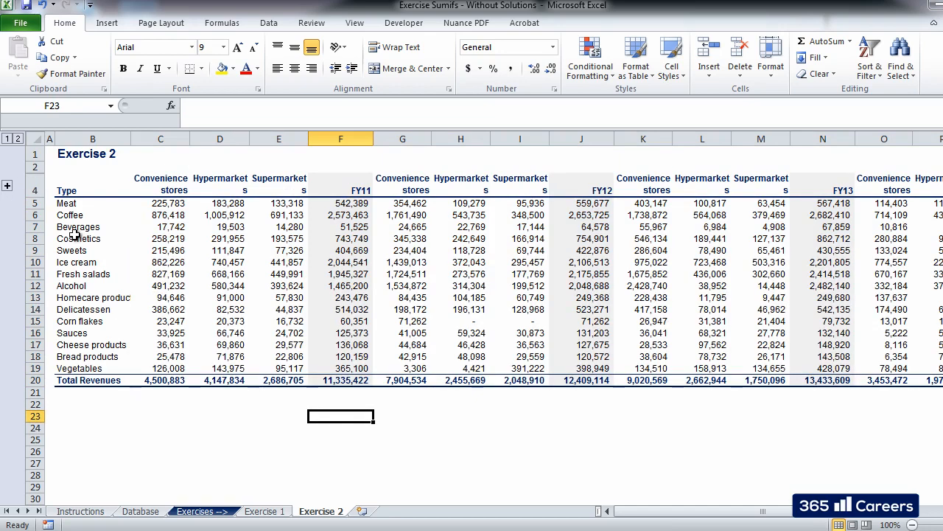
click(220, 431)
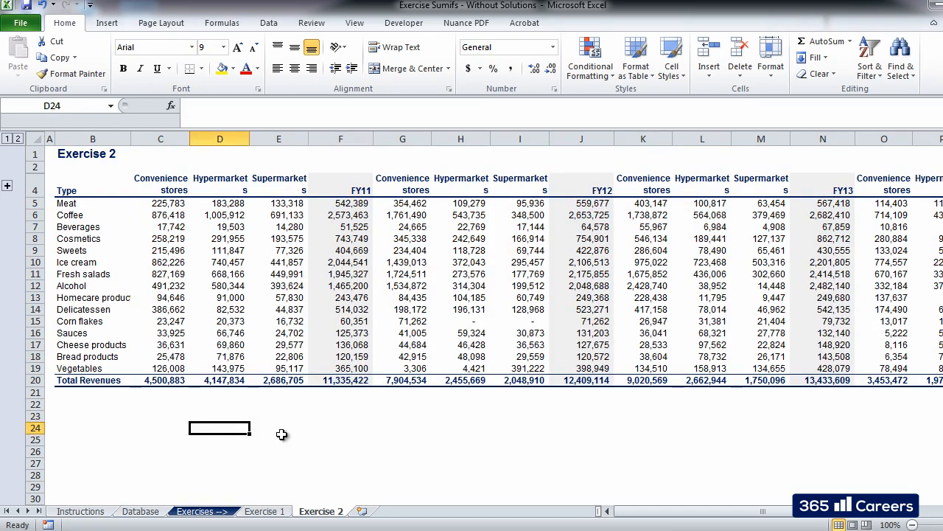
key(Left)
key(Left)
key(Right)
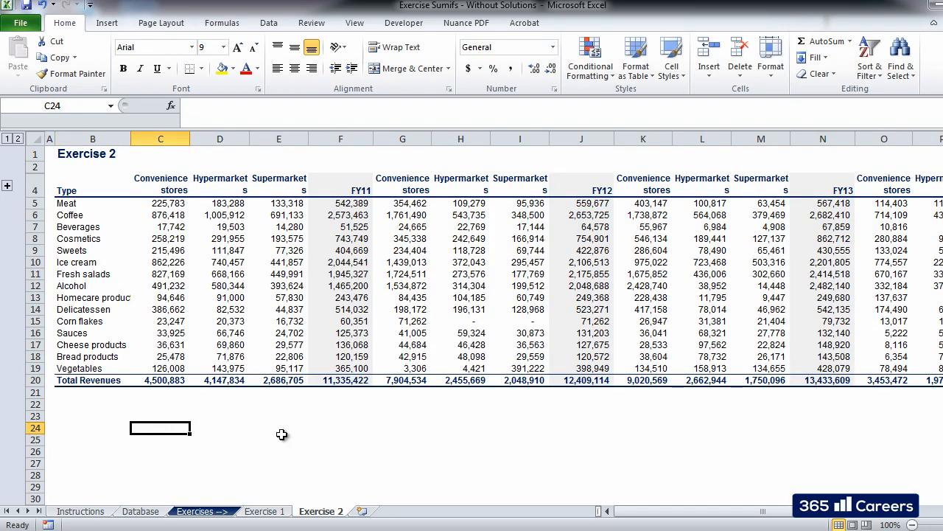
- Review the finished Exercise 2 table across all periods, from FY11 through the 6M14 total column, and return to its beginning
key(Right)
key(Right)
key(Right)
key(Right)
key(Right)
key(Right)
key(Right)
key(Right)
key(Right)
key(Right)
key(Right)
key(Right)
key(Right)
key(Right)
key(Right)
key(Right)
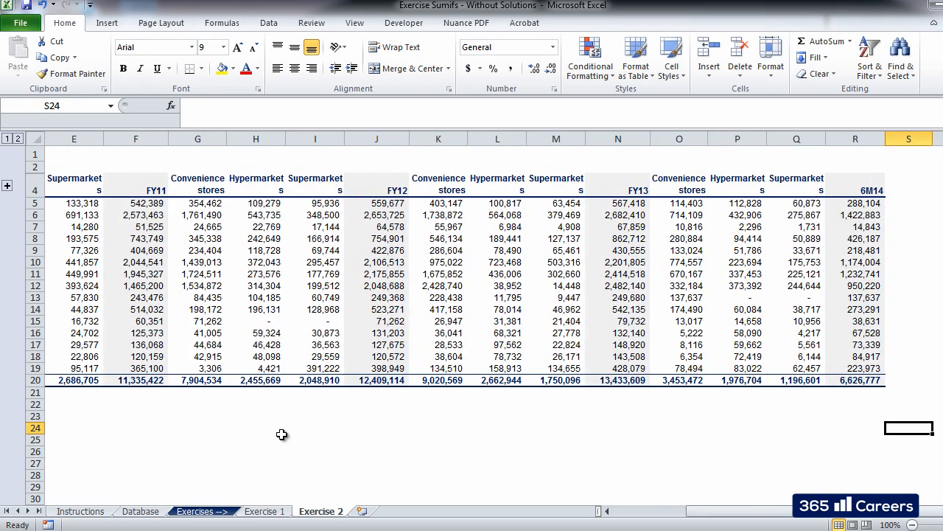
key(Left)
key(Left)
key(Left)
key(Left)
key(Left)
key(Left)
key(Left)
key(Left)
key(Home)
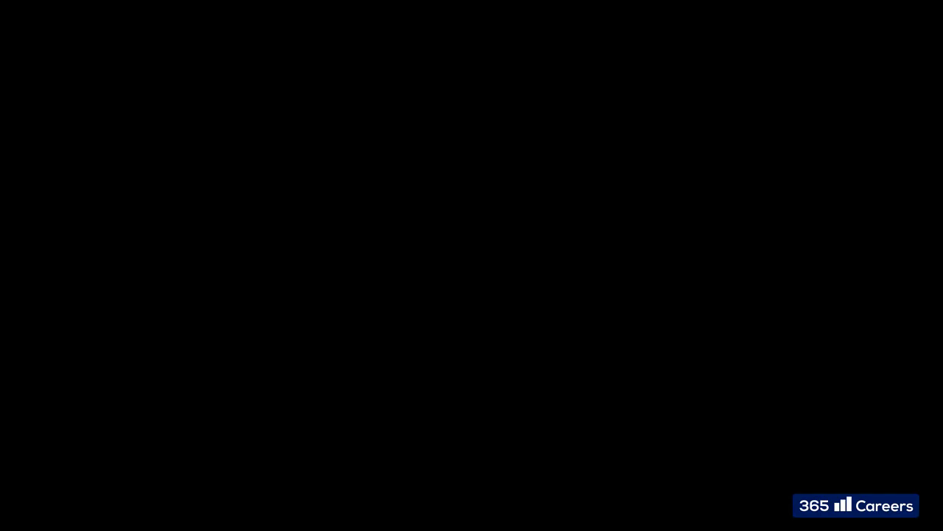